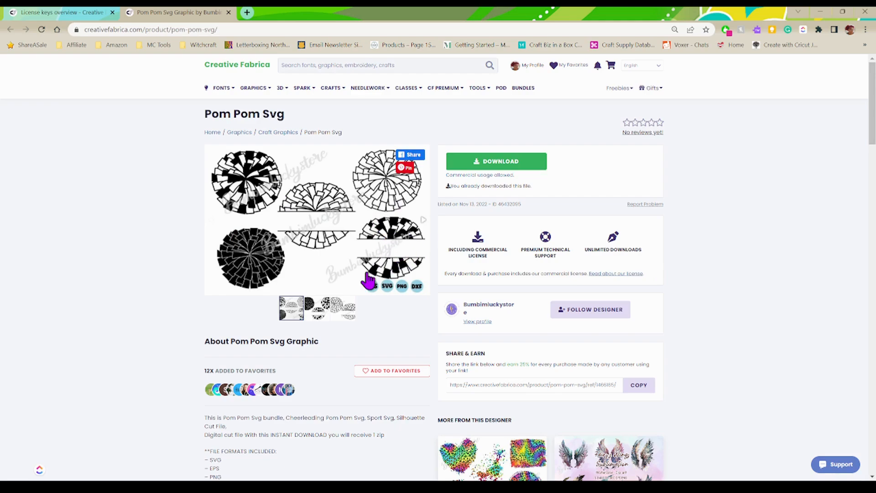
# Step: View the second and third preview images of the Pom Pom Svg product
pyautogui.click(318, 310)
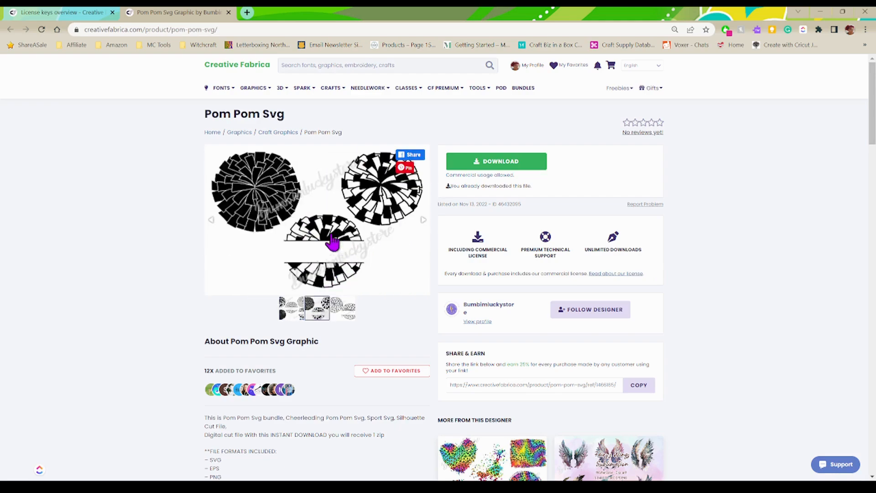
pyautogui.click(345, 314)
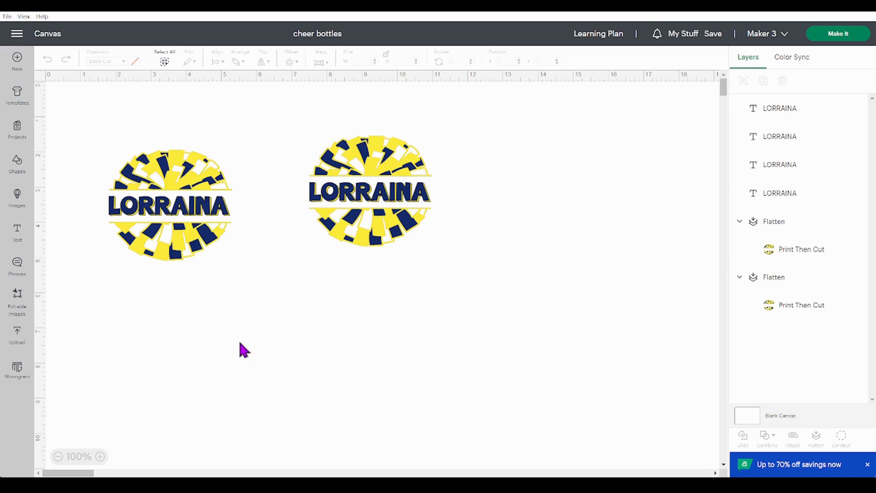
# Step: In Cricut Design Space, add the uploaded pom pom-05 image to the canvas and place it in the empty area below the existing designs
pyautogui.click(21, 346)
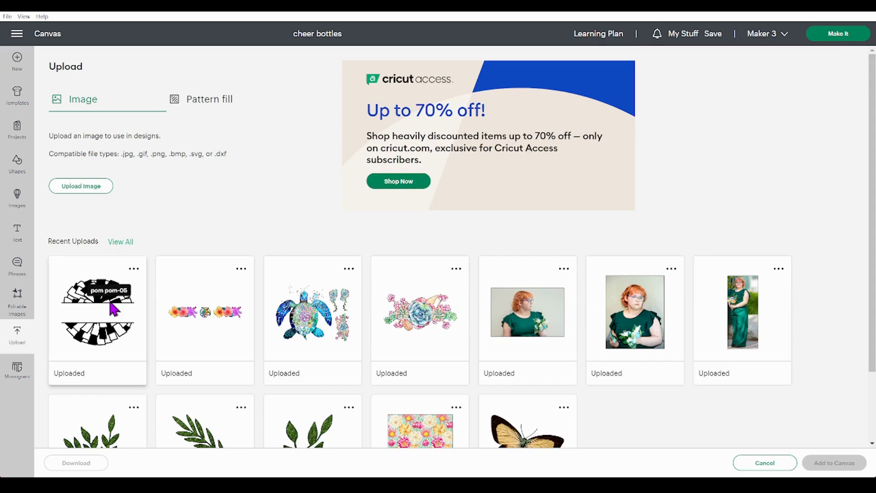
pyautogui.click(91, 326)
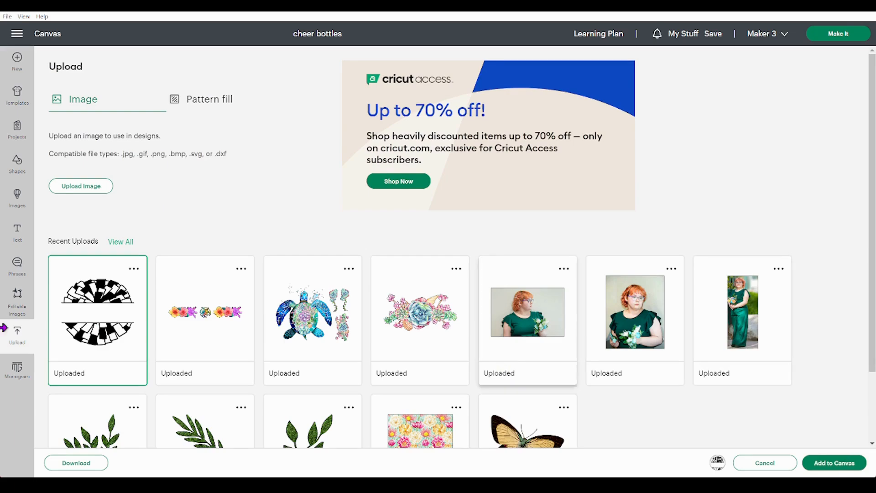
pyautogui.click(835, 463)
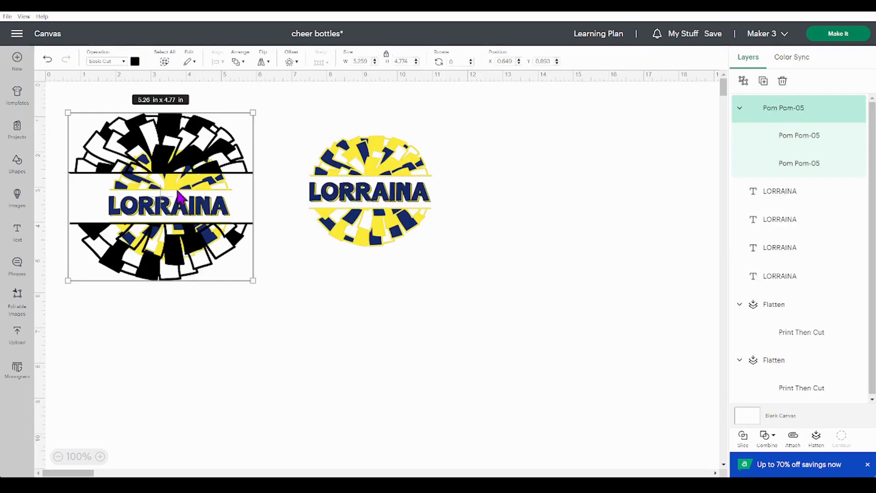
pyautogui.moveTo(187, 213); pyautogui.dragTo(501, 303)
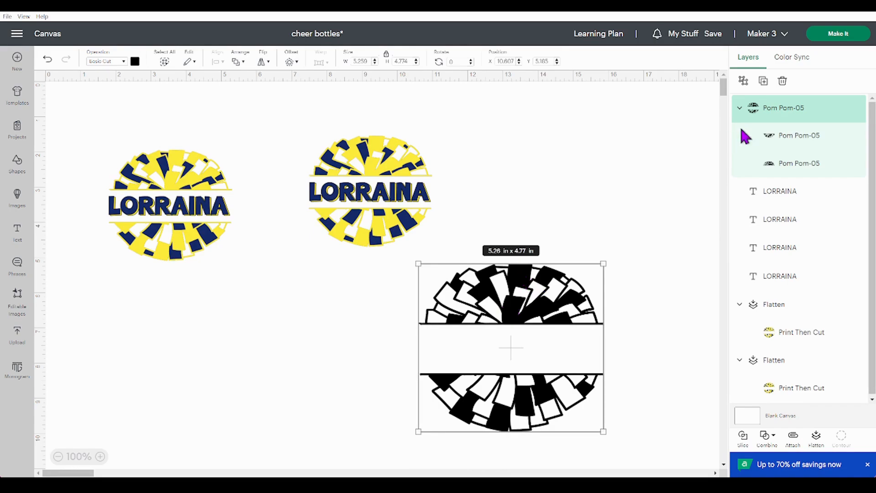
# Step: Ungroup the black pom pom image into separate upper and lower halves and clear the selection
pyautogui.click(744, 82)
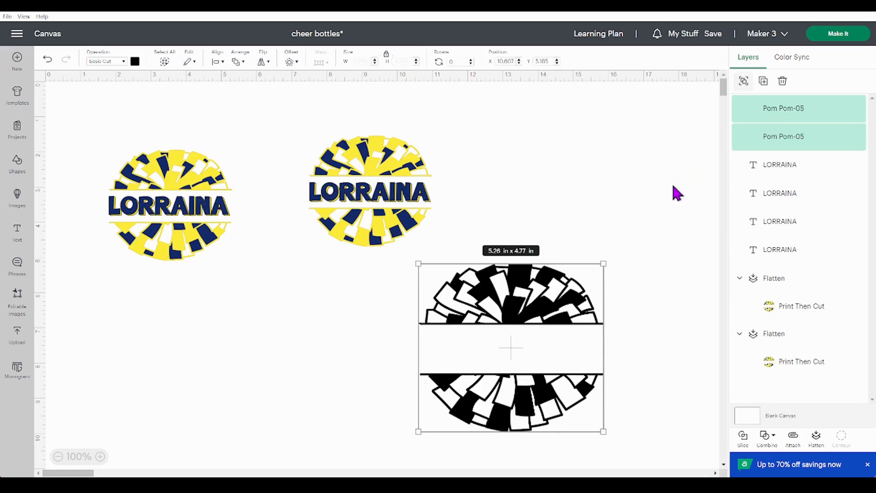
pyautogui.click(661, 197)
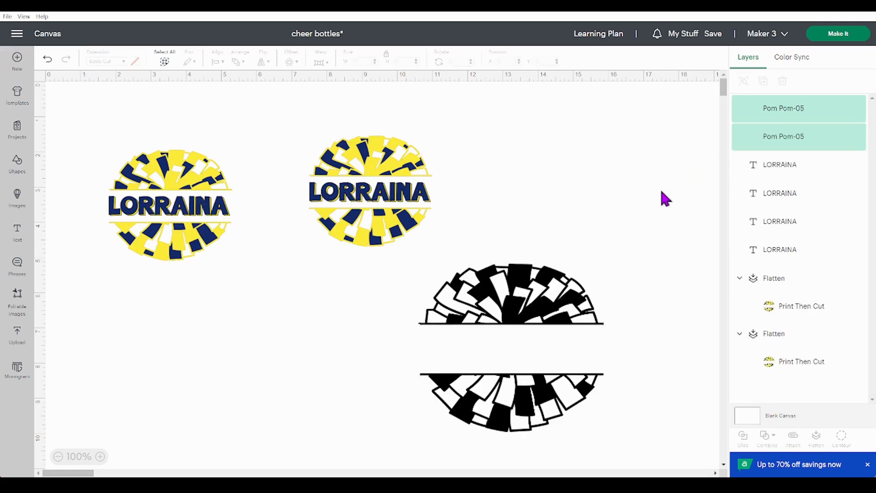
pyautogui.click(569, 311)
pyautogui.click(638, 252)
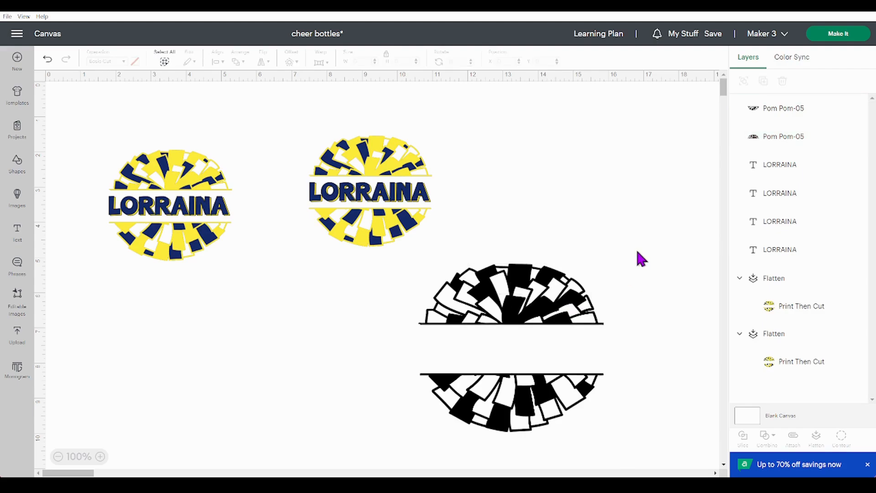
pyautogui.moveTo(638, 251); pyautogui.dragTo(618, 269)
# Step: Duplicate the upper pom pom half and place the copy beside the original, on its left
pyautogui.click(100, 456)
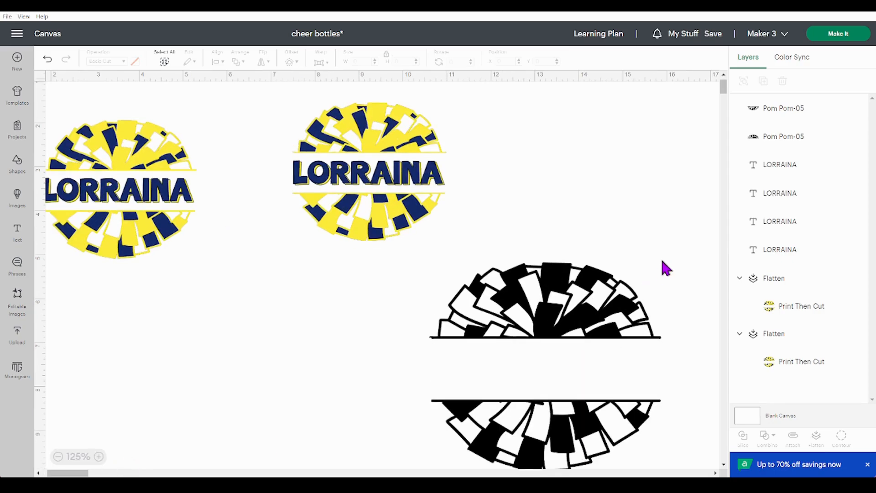
pyautogui.scroll(-1, 666, 269)
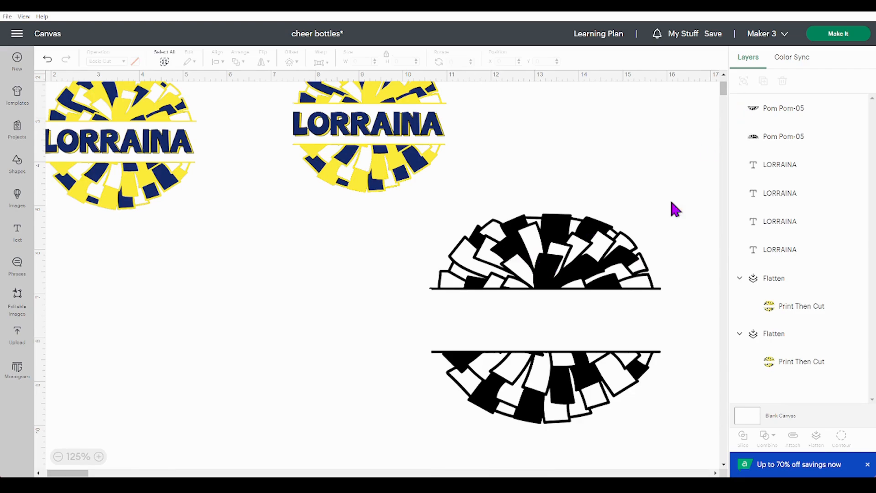
pyautogui.click(553, 254)
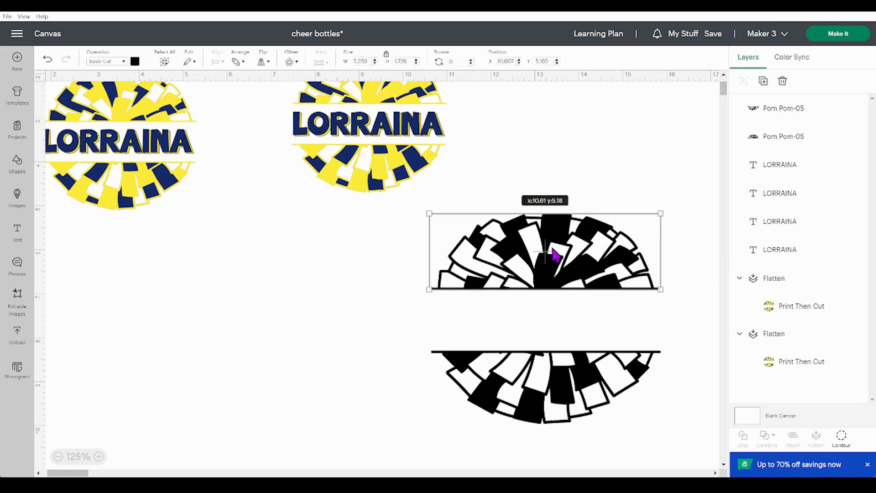
pyautogui.click(762, 81)
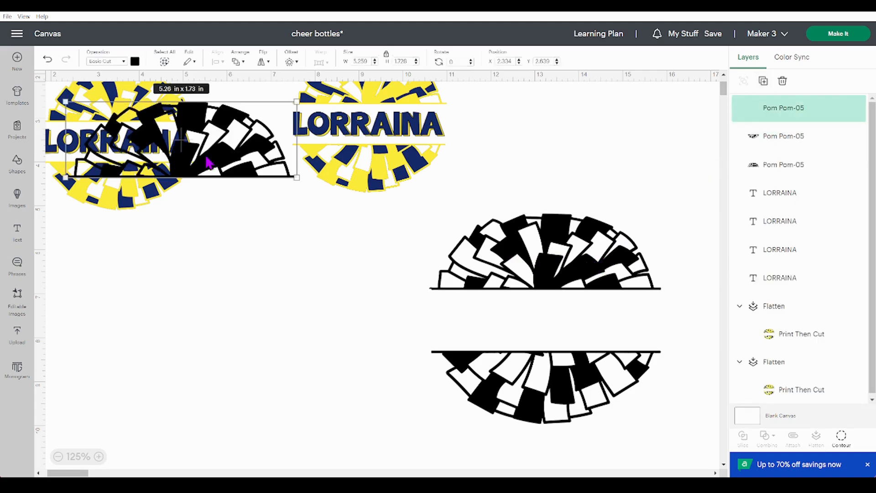
pyautogui.moveTo(222, 133); pyautogui.dragTo(330, 258)
# Step: Duplicate the lower pom pom half and place the copy beneath the duplicated upper half
pyautogui.click(499, 391)
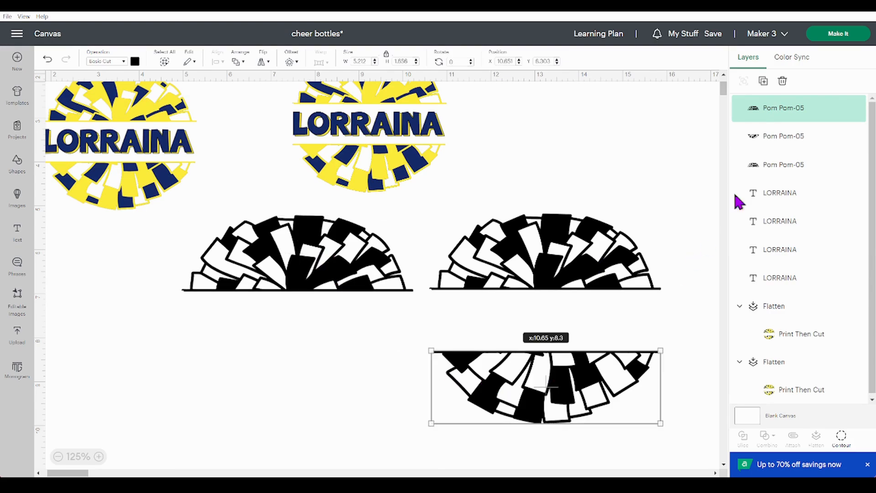
pyautogui.click(761, 89)
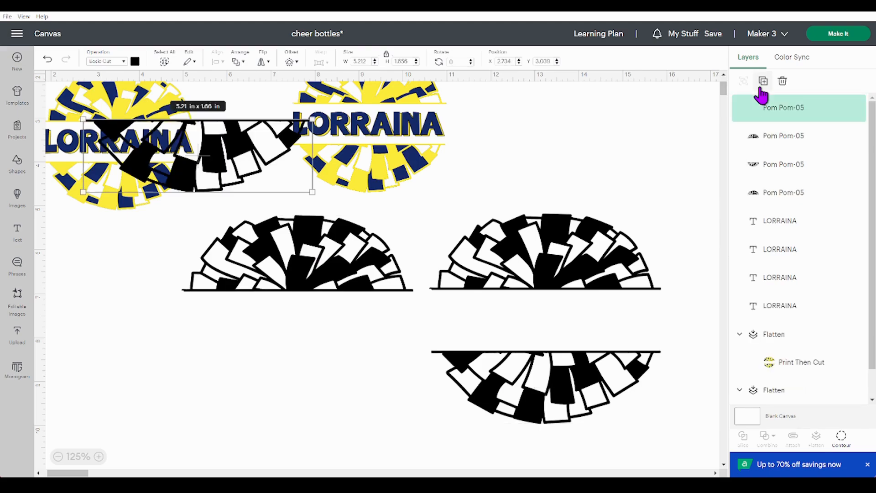
pyautogui.moveTo(234, 194); pyautogui.dragTo(333, 387)
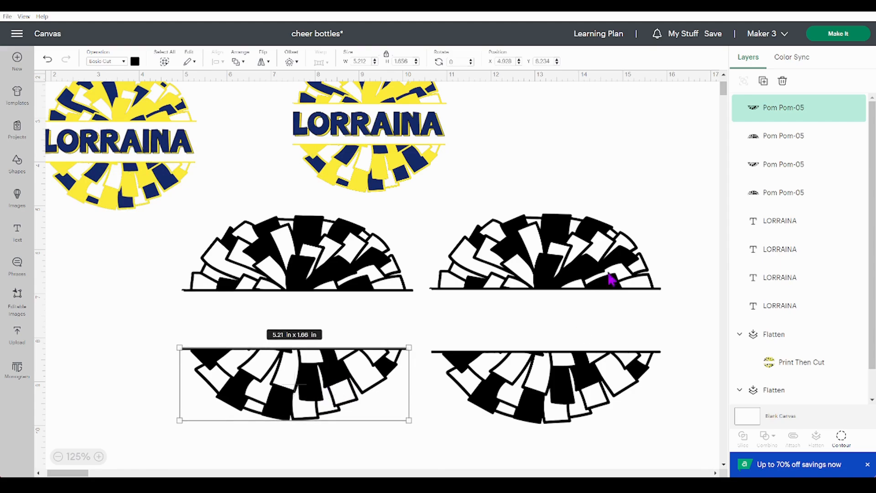
# Step: Recolor the original upper and lower pom pom halves with the project's yellow material color
pyautogui.click(568, 277)
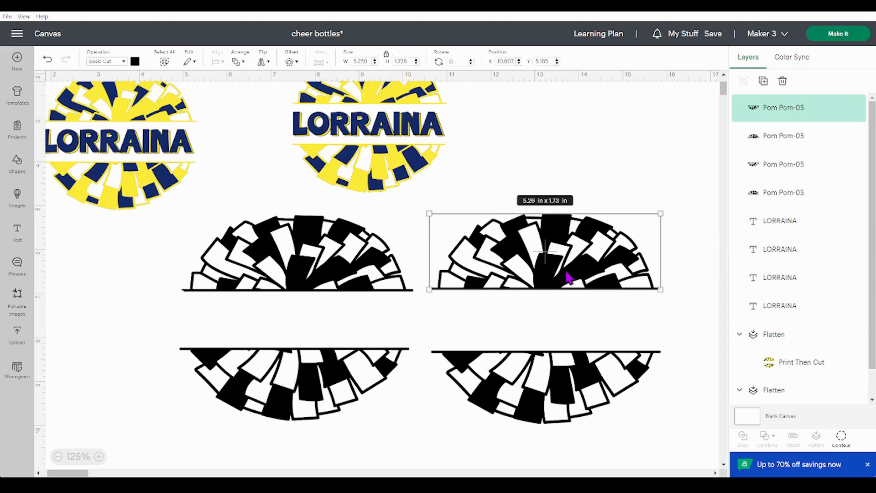
pyautogui.click(135, 61)
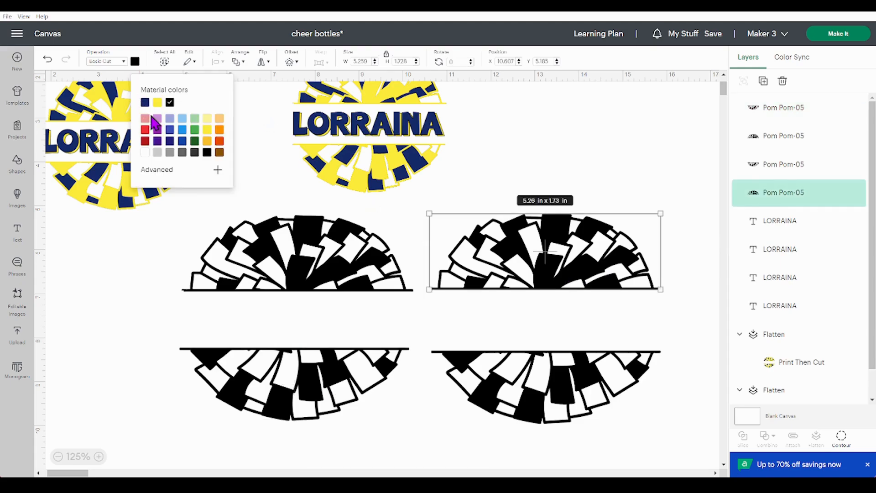
pyautogui.click(553, 392)
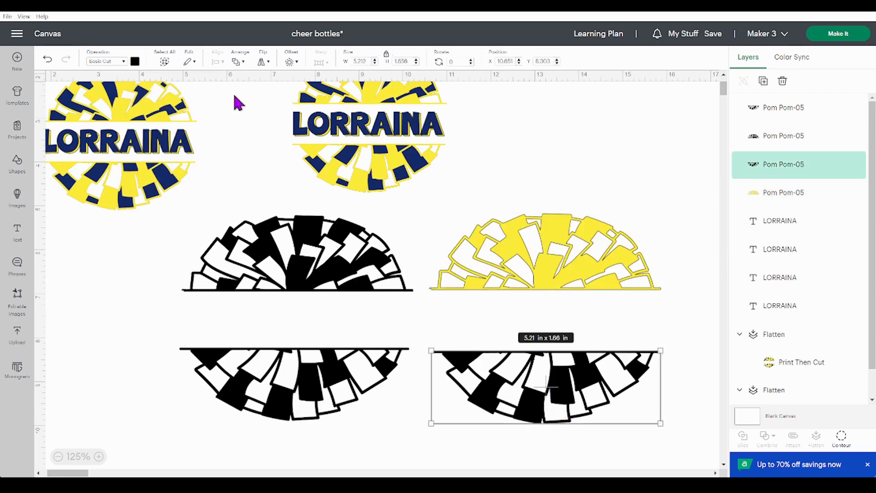
pyautogui.click(134, 62)
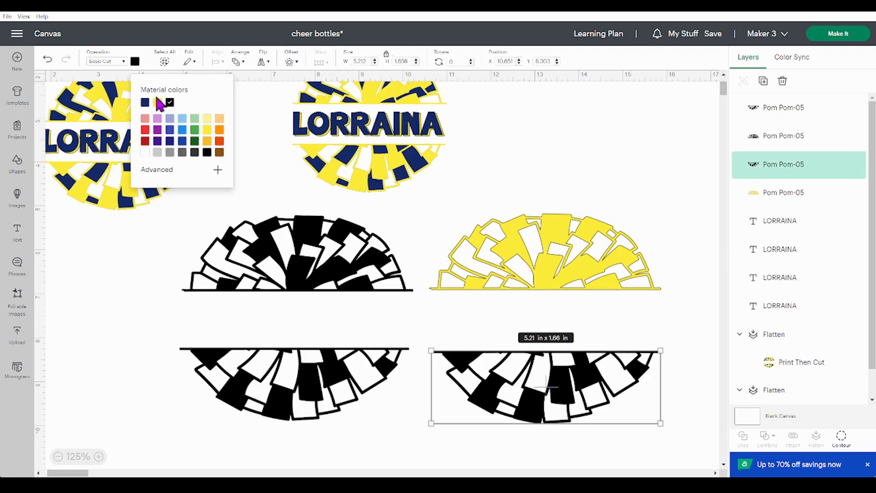
pyautogui.click(158, 103)
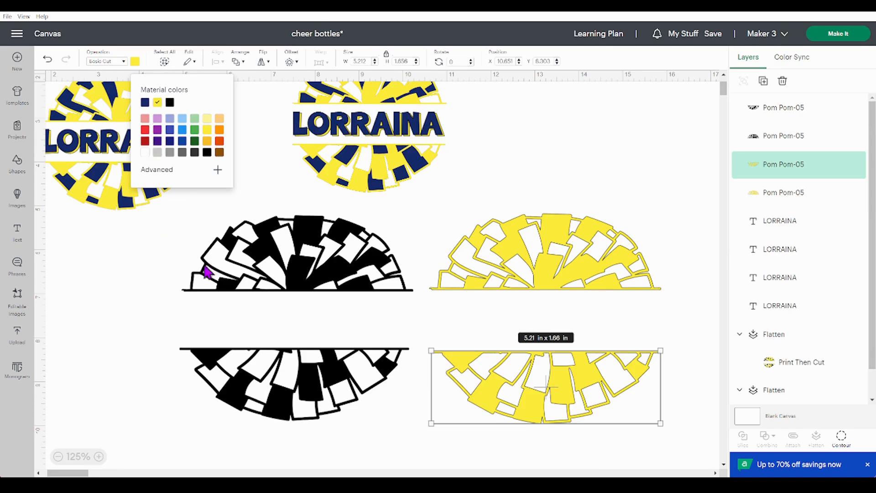
# Step: Use Contour on the duplicated lower half to hide selected inner cut-outs, filling those pom pom segments solid
pyautogui.click(279, 370)
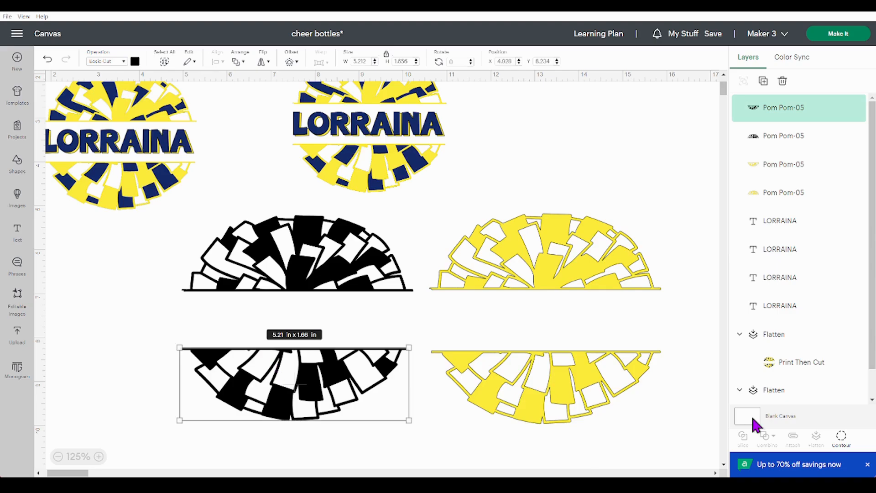
pyautogui.click(843, 438)
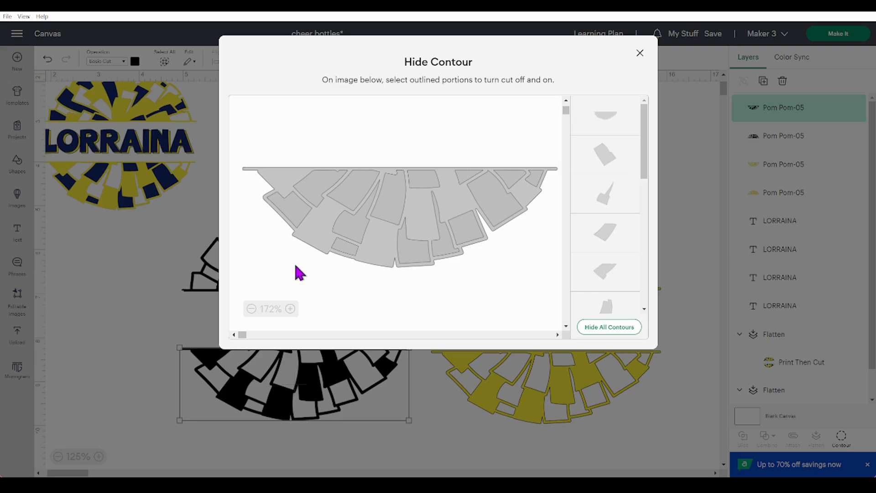
pyautogui.click(293, 210)
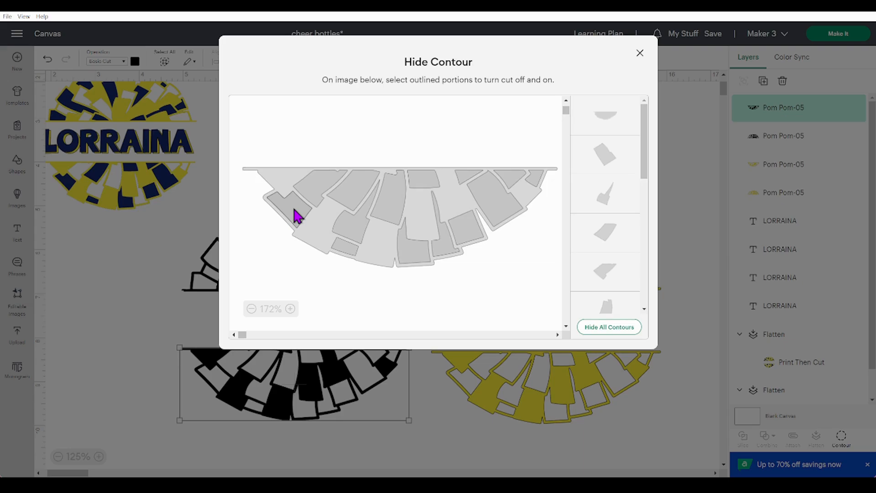
pyautogui.click(295, 210)
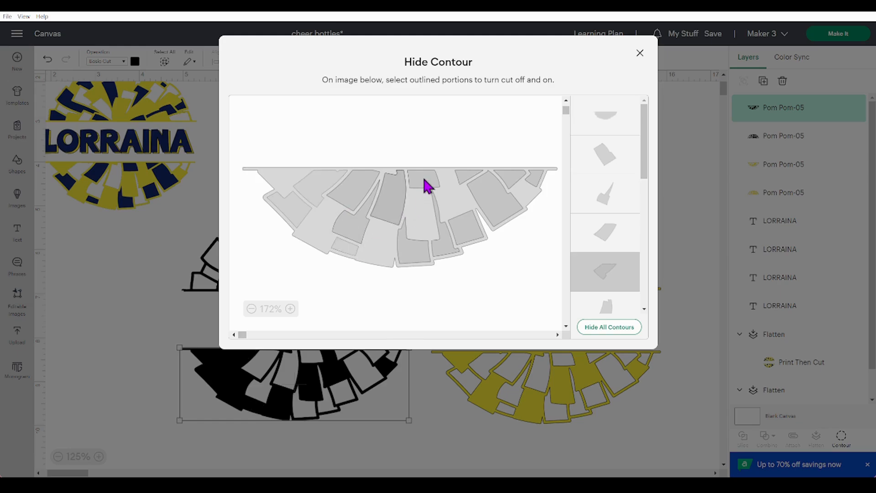
pyautogui.click(431, 186)
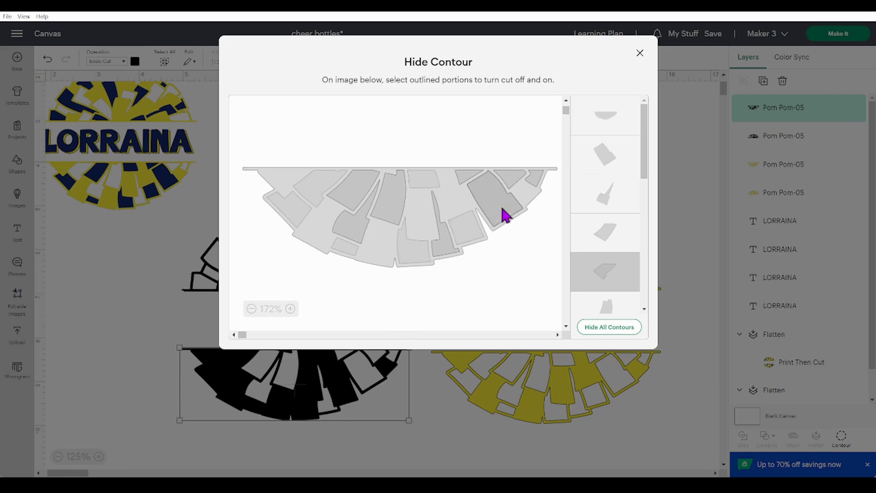
pyautogui.click(481, 190)
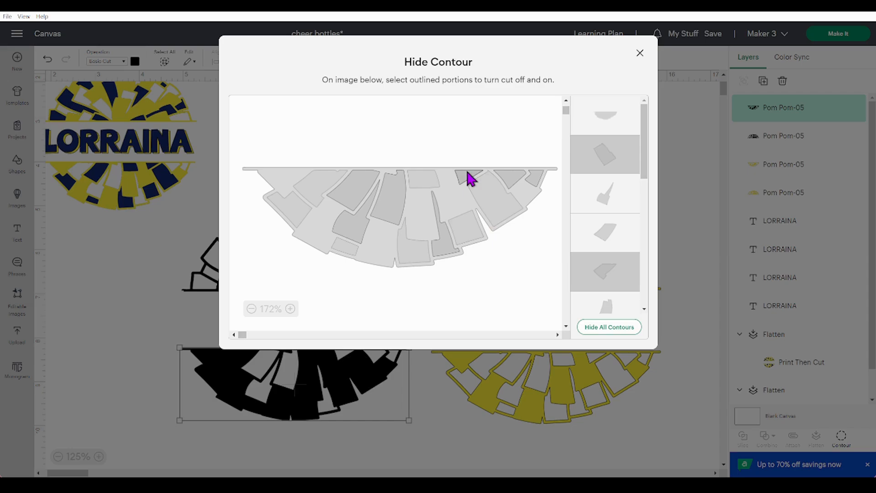
pyautogui.click(467, 172)
pyautogui.click(476, 202)
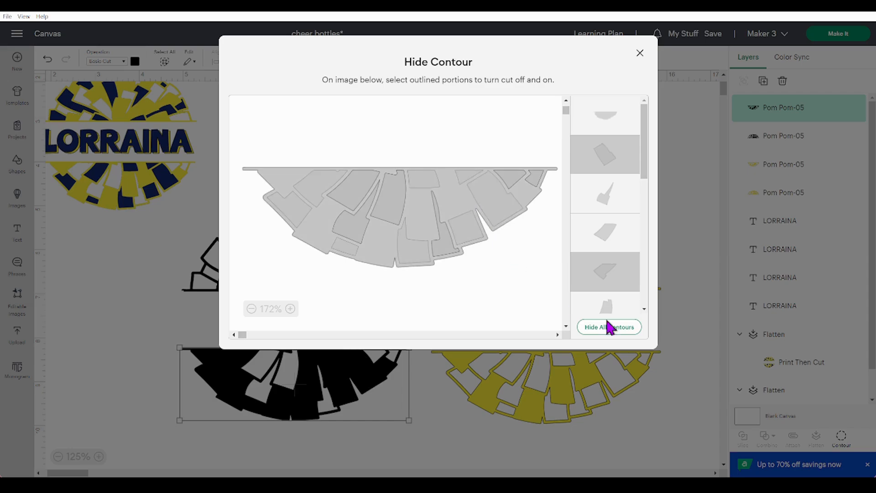
pyautogui.click(639, 53)
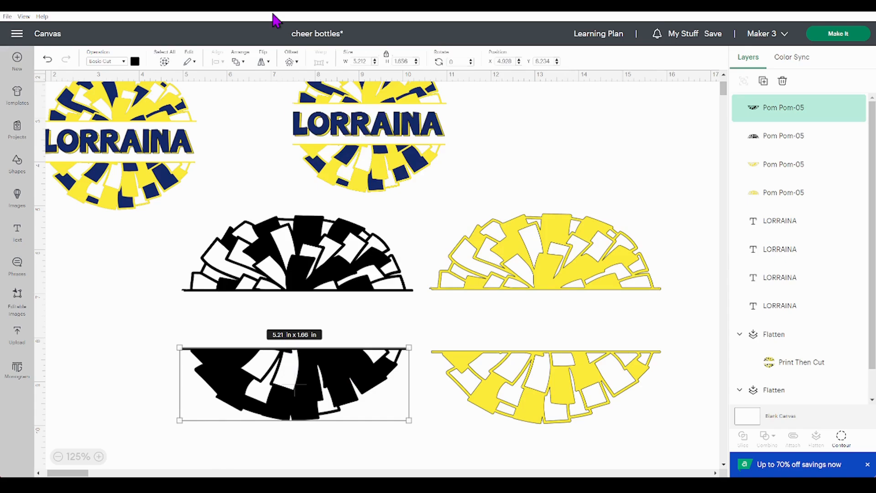
# Step: Recolor the duplicated lower and upper pom pom halves with the project's navy blue material color
pyautogui.click(135, 61)
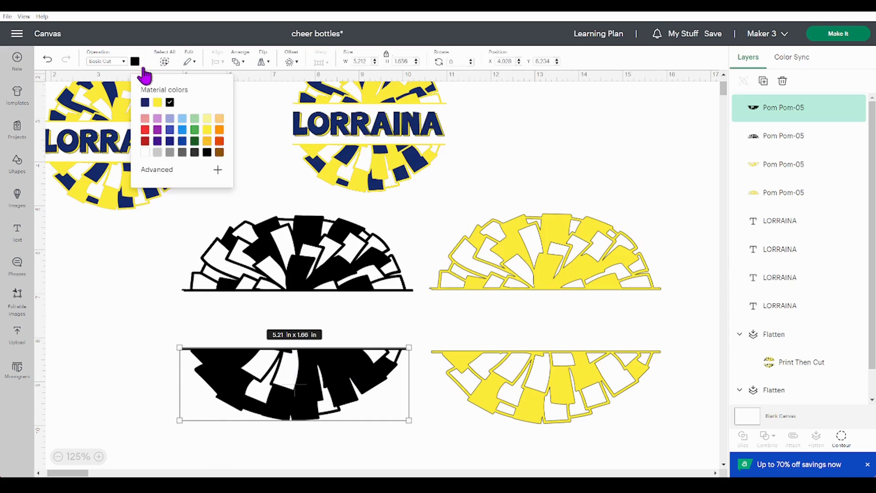
pyautogui.click(145, 103)
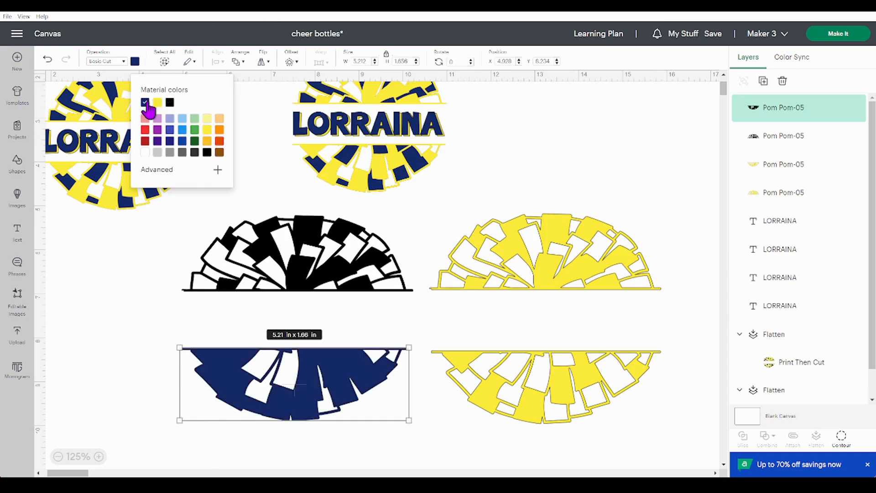
pyautogui.click(283, 250)
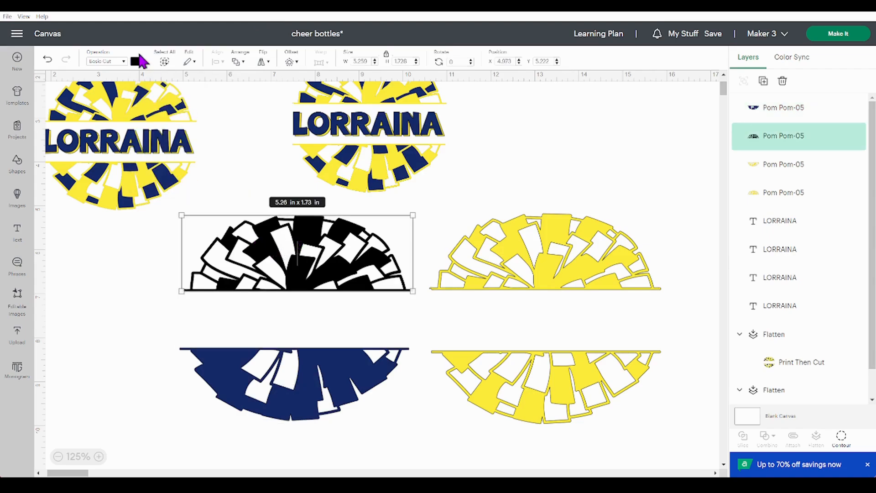
pyautogui.click(135, 61)
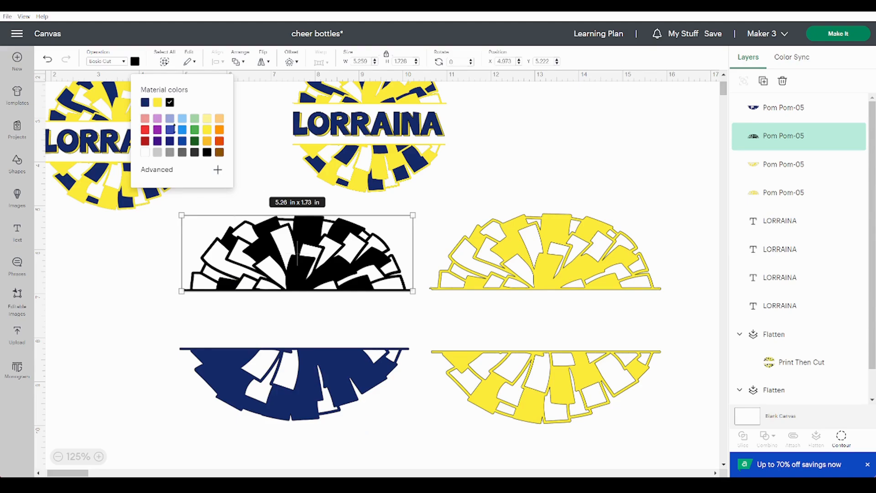
pyautogui.click(145, 103)
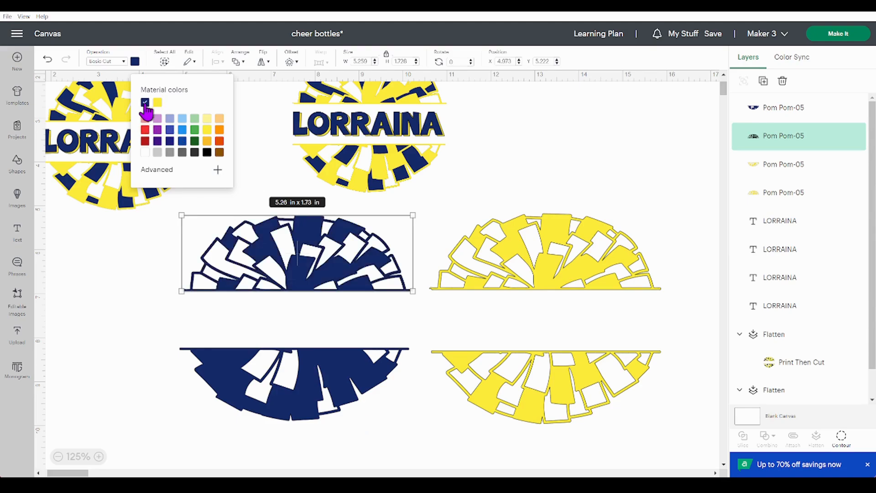
# Step: Move the navy lower pom pom half onto the yellow lower half and send it to the back
pyautogui.click(330, 384)
pyautogui.moveTo(405, 385); pyautogui.dragTo(564, 381)
pyautogui.moveTo(401, 365); pyautogui.dragTo(506, 416)
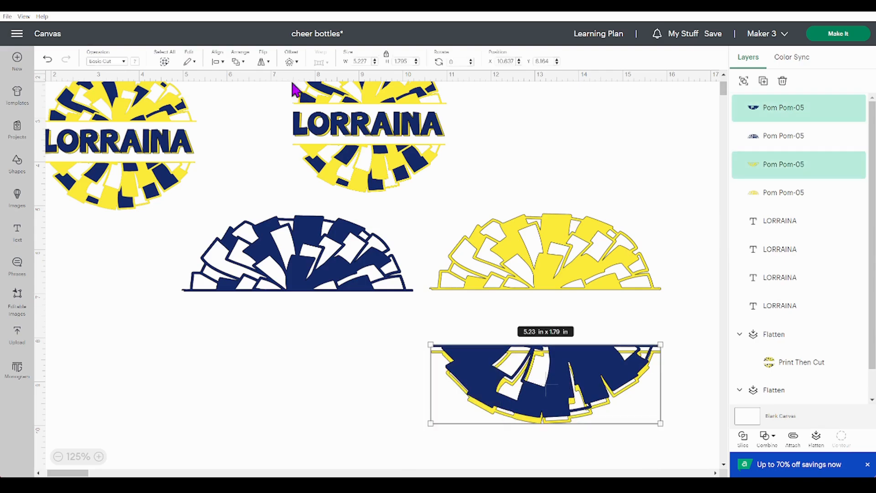
pyautogui.click(483, 378)
pyautogui.click(483, 379)
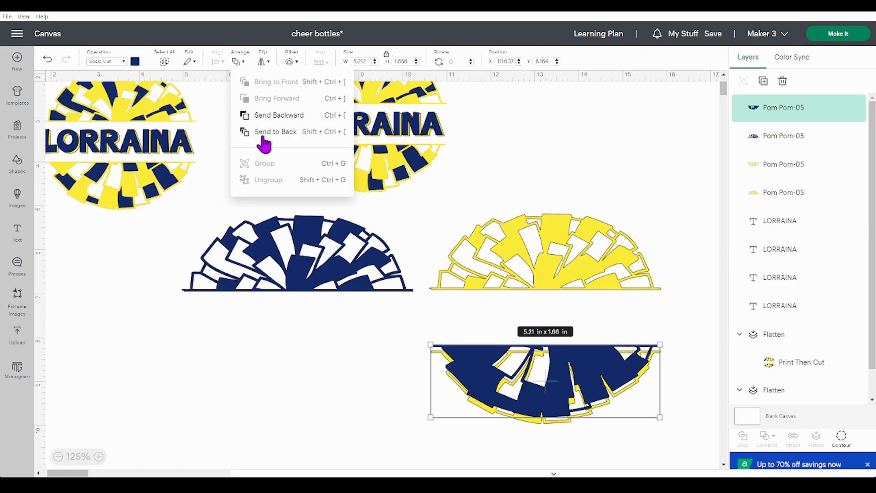
pyautogui.click(265, 133)
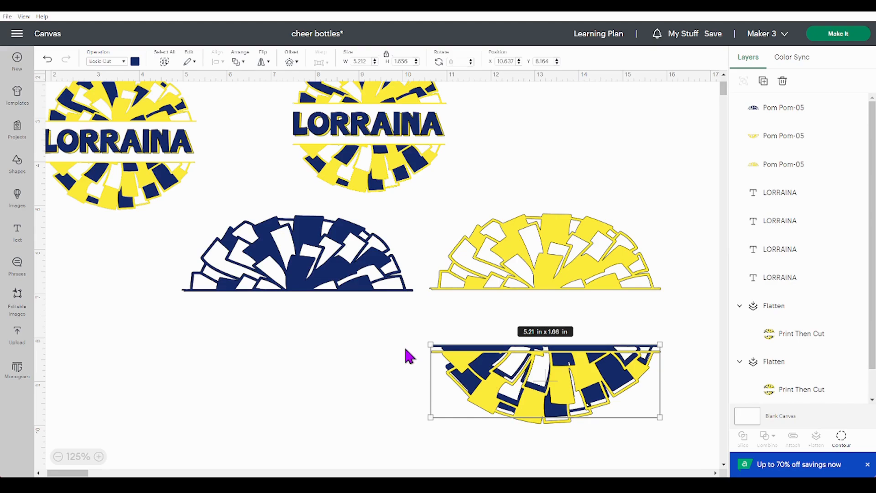
# Step: Center the navy and yellow lower pom pom halves on each other and flatten them into one printable image
pyautogui.moveTo(405, 348); pyautogui.dragTo(484, 388)
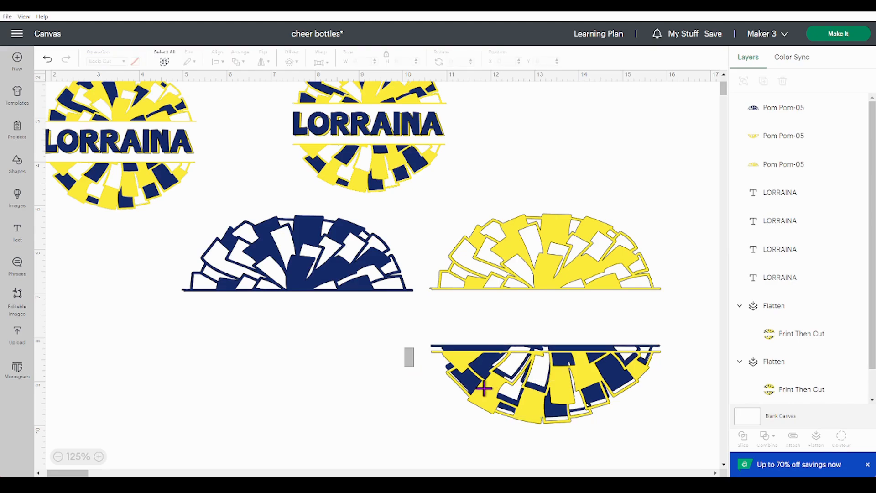
pyautogui.moveTo(485, 396); pyautogui.dragTo(485, 394)
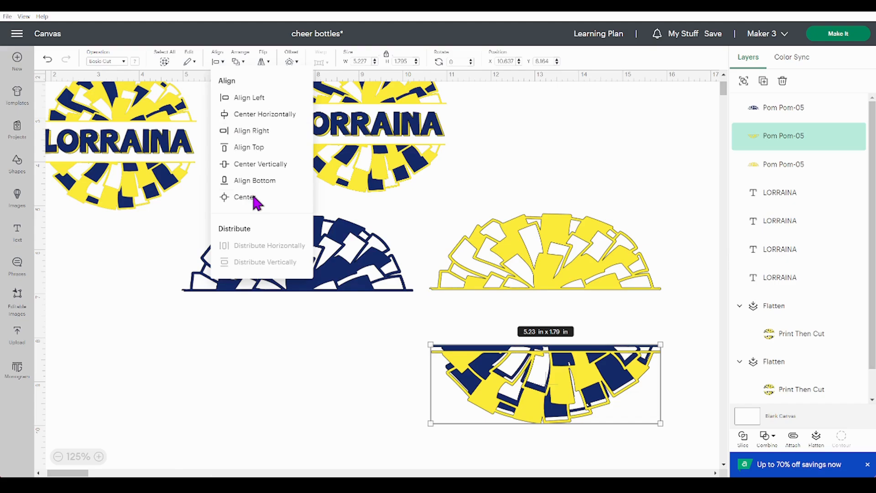
pyautogui.click(255, 199)
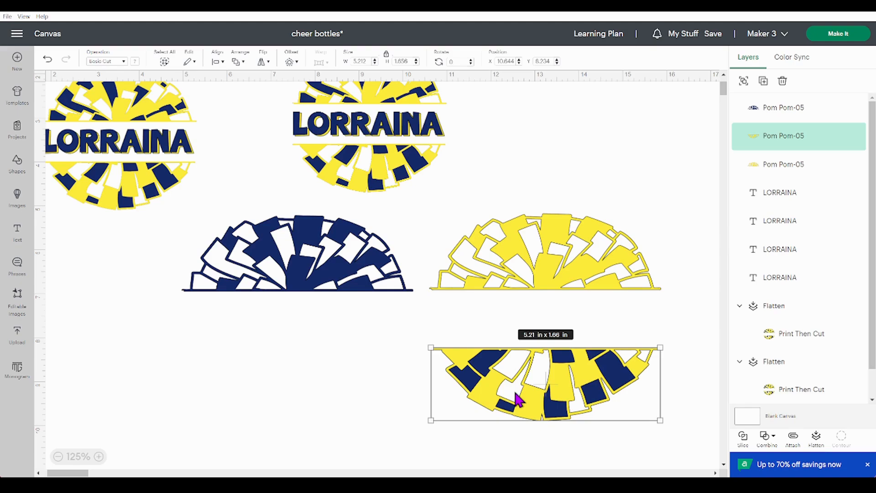
pyautogui.click(816, 438)
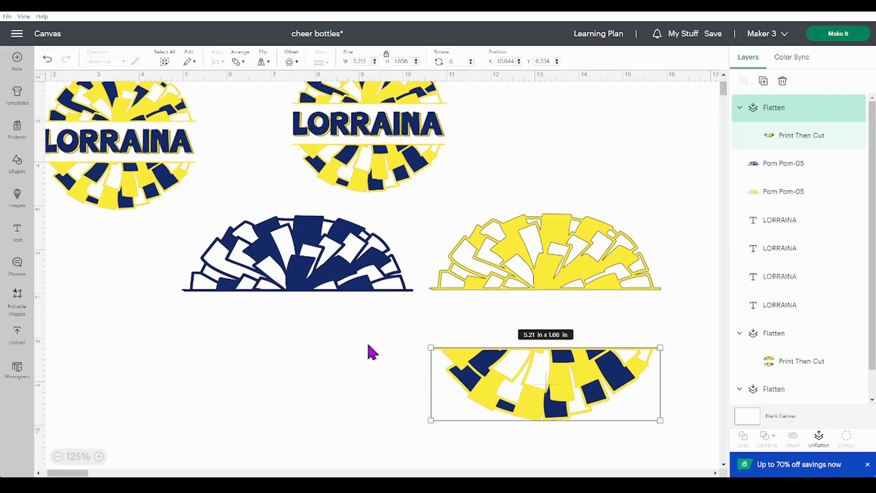
# Step: Use Contour on the navy upper pom pom half to hide selected inner cut-outs, filling those segments solid
pyautogui.click(314, 280)
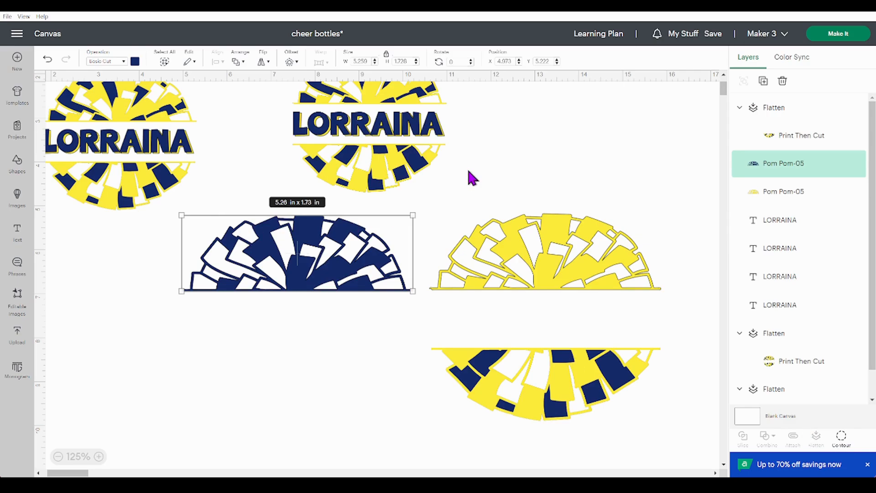
pyautogui.scroll(2, 472, 181)
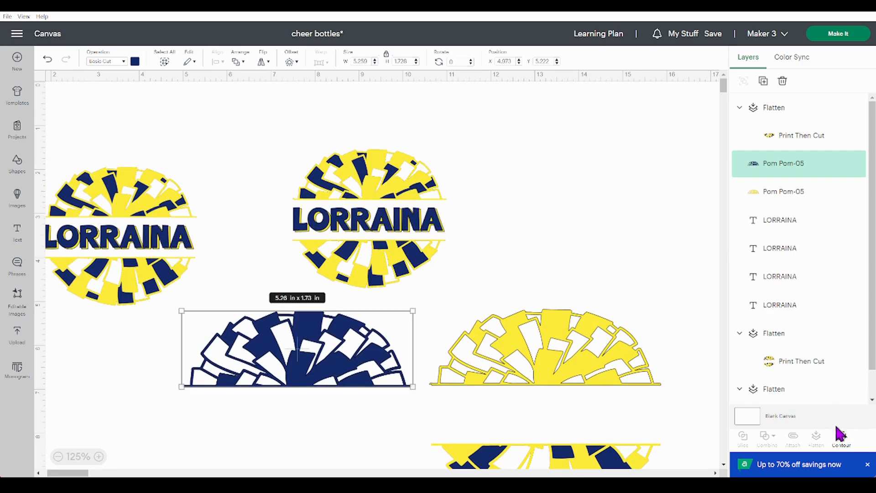
pyautogui.click(841, 442)
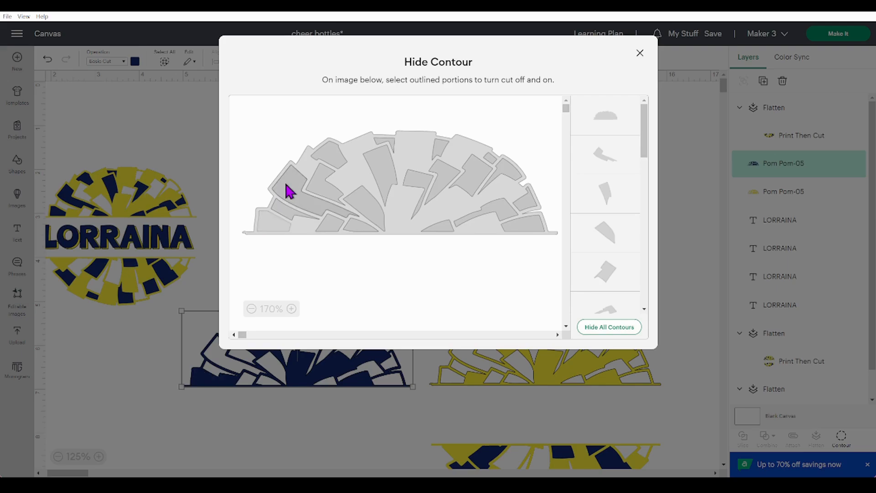
pyautogui.click(330, 162)
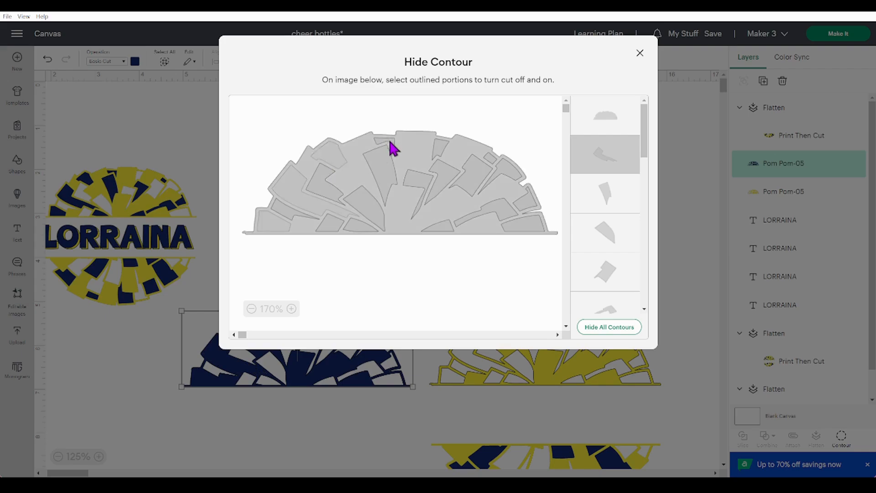
pyautogui.click(374, 172)
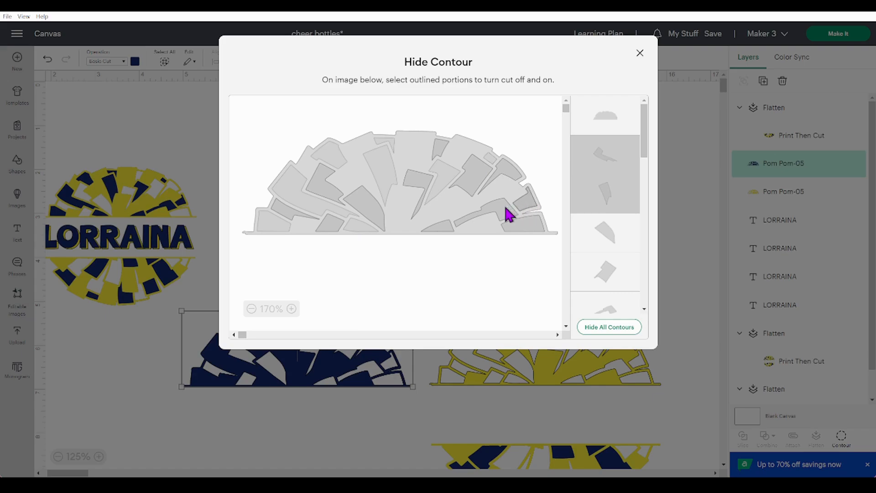
pyautogui.click(441, 225)
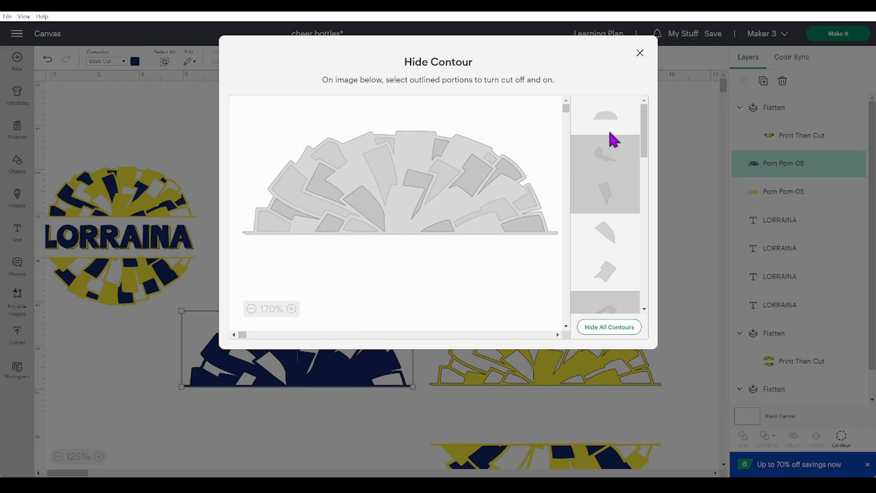
pyautogui.click(640, 53)
# Step: Move the navy upper pom pom half onto the yellow upper half and send it to the back
pyautogui.moveTo(315, 362); pyautogui.dragTo(653, 346)
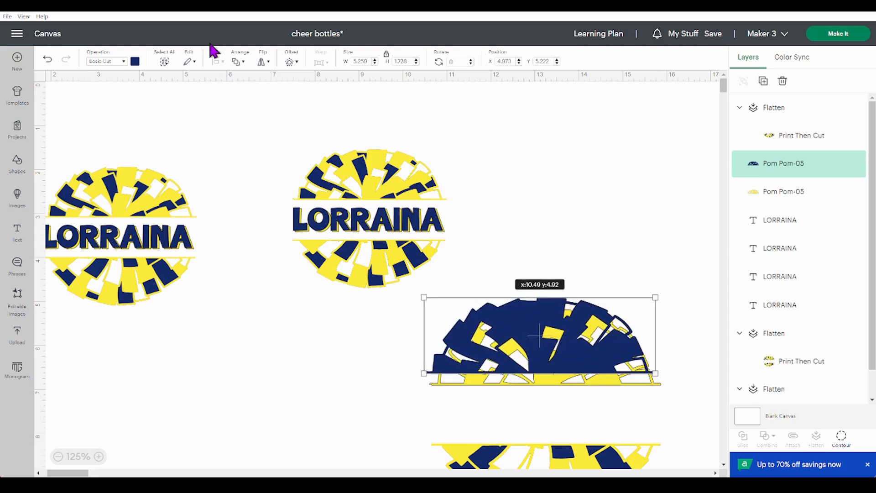
pyautogui.click(243, 62)
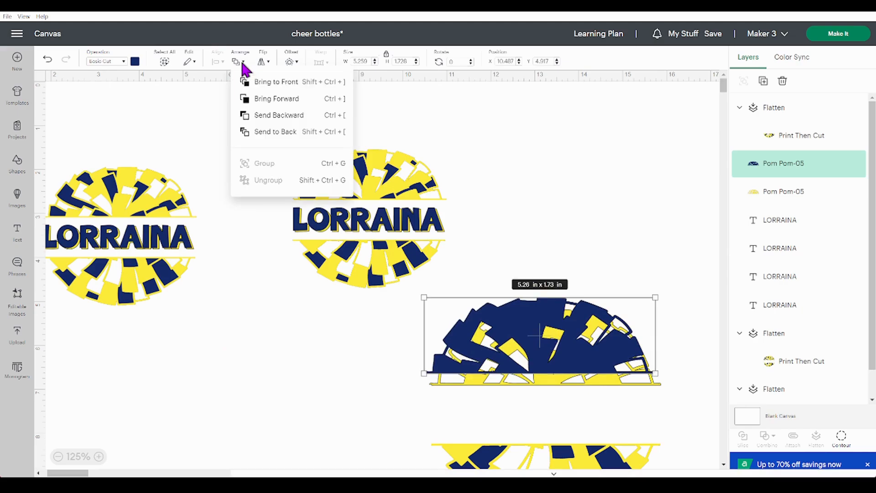
pyautogui.click(273, 132)
# Step: Center the navy and yellow upper pom pom halves on each other and flatten them into one printable image
pyautogui.moveTo(387, 330); pyautogui.dragTo(463, 380)
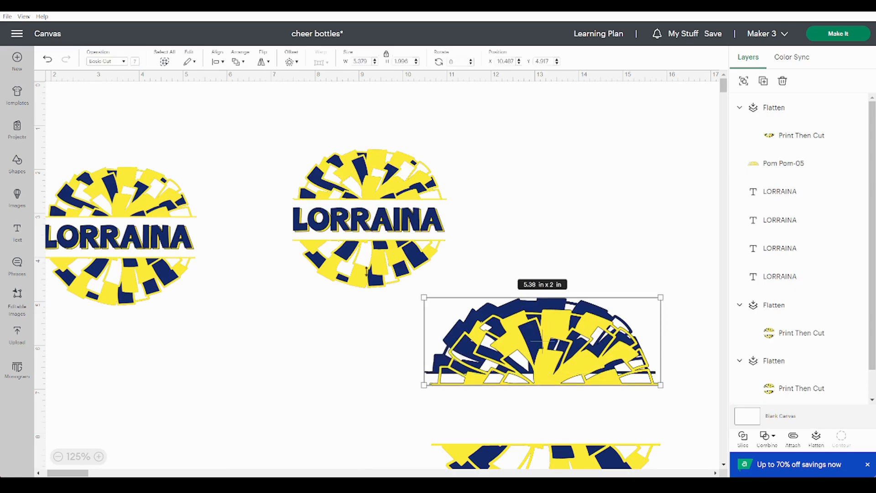
pyautogui.click(214, 64)
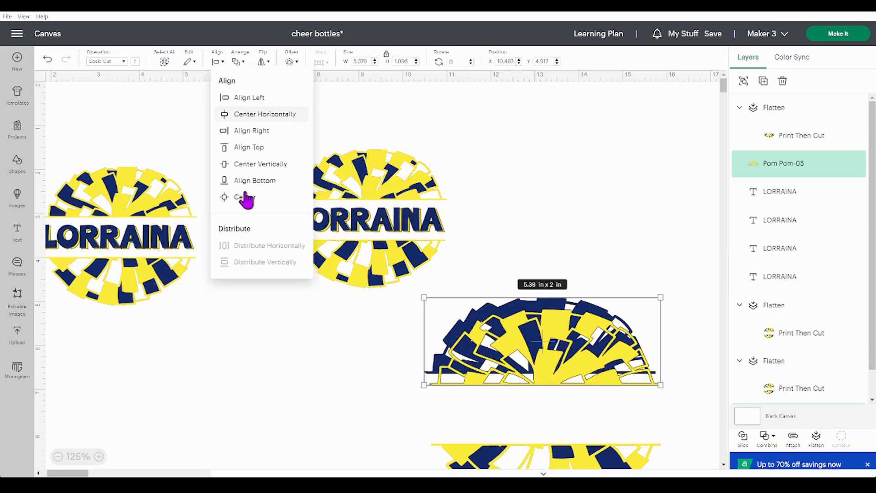
pyautogui.click(247, 199)
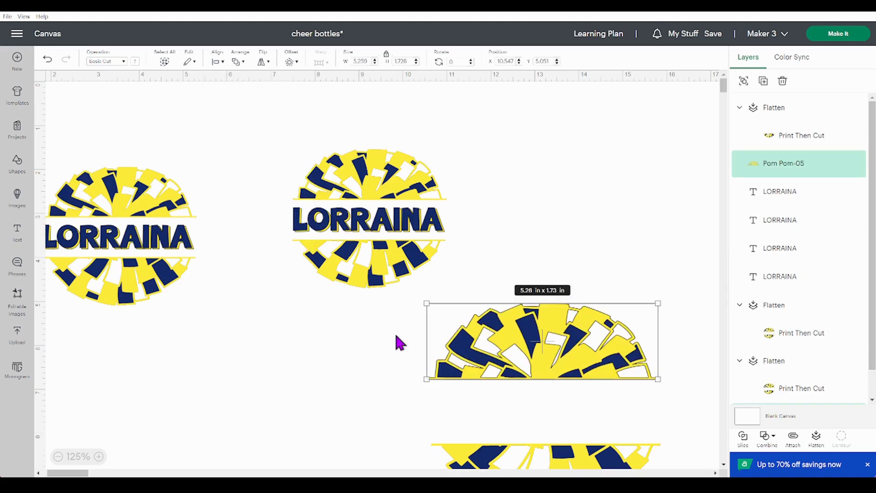
pyautogui.click(816, 439)
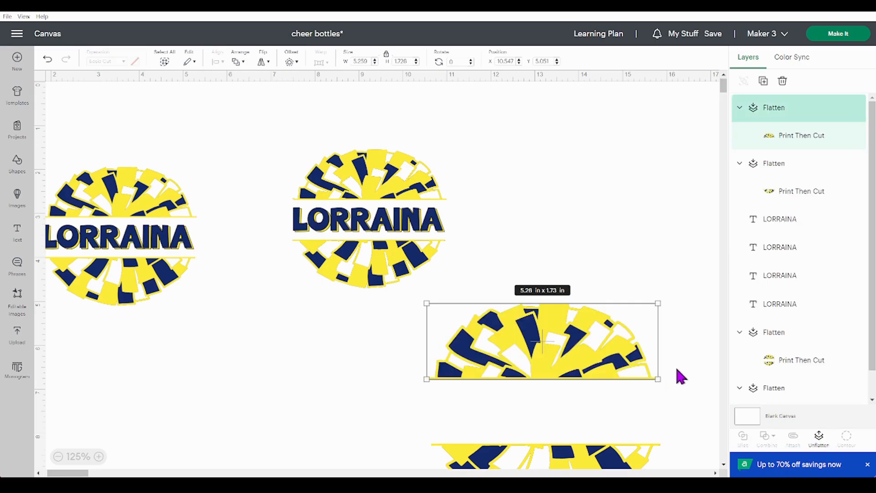
# Step: Center the flattened upper and lower pom pom halves horizontally with each other, keeping the gap between them
pyautogui.scroll(-2, 678, 379)
pyautogui.moveTo(400, 260); pyautogui.dragTo(485, 395)
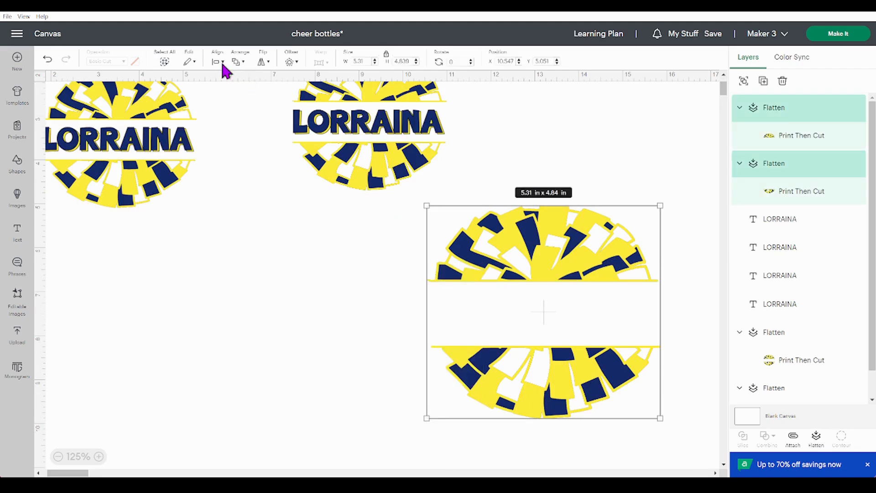
pyautogui.click(217, 62)
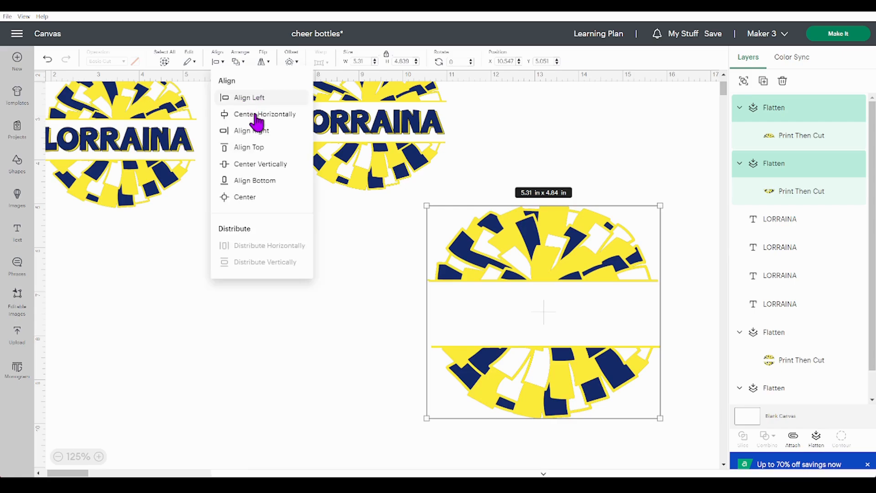
pyautogui.click(258, 119)
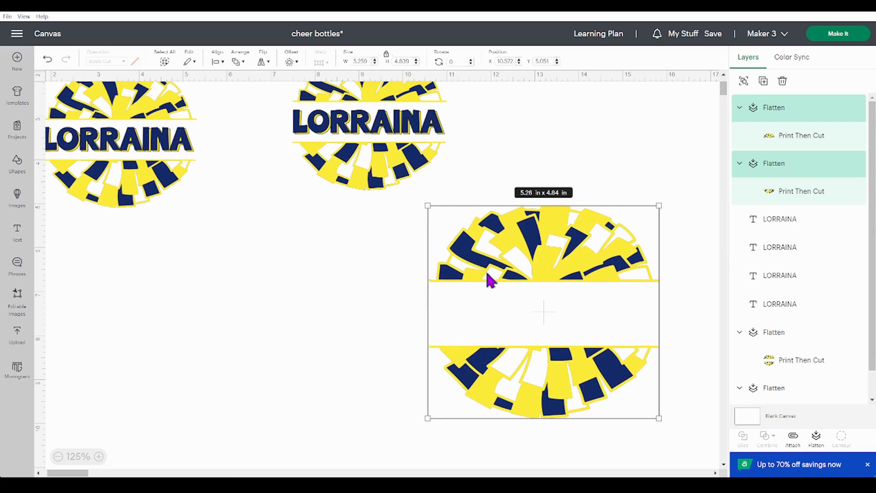
pyautogui.click(300, 323)
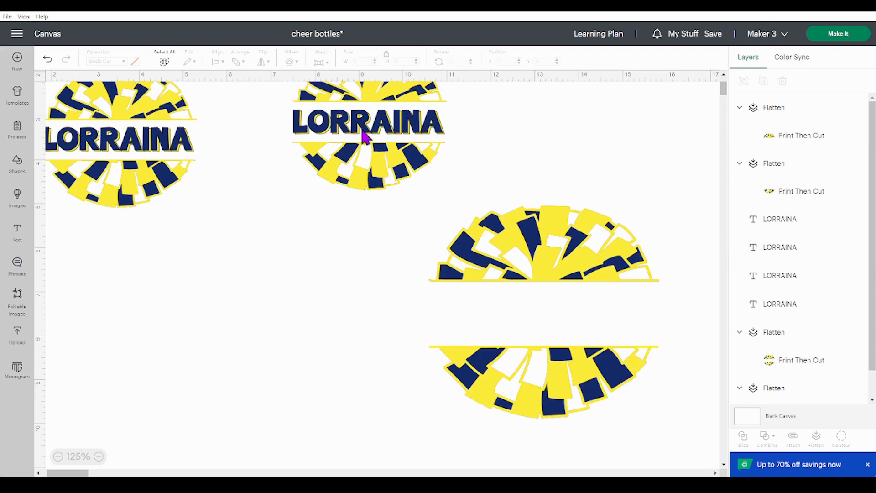
# Step: Add a new text object and search the Cricut fonts for "bfc"
pyautogui.click(771, 226)
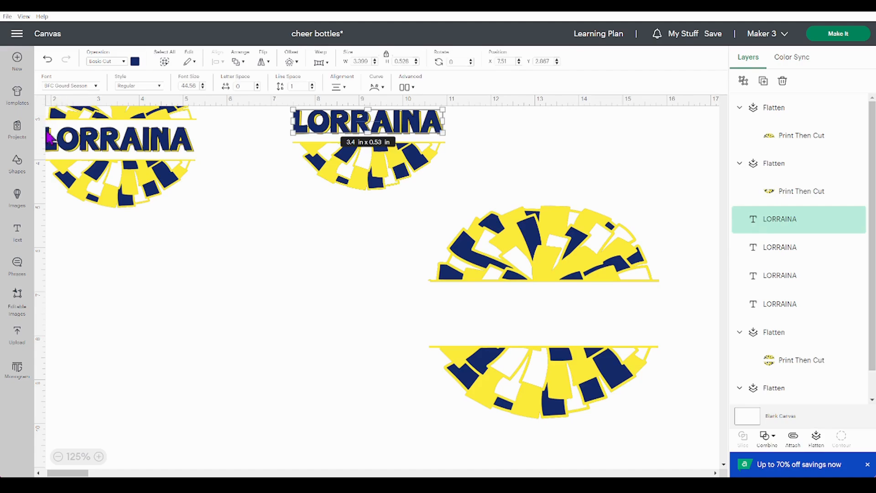
pyautogui.click(19, 238)
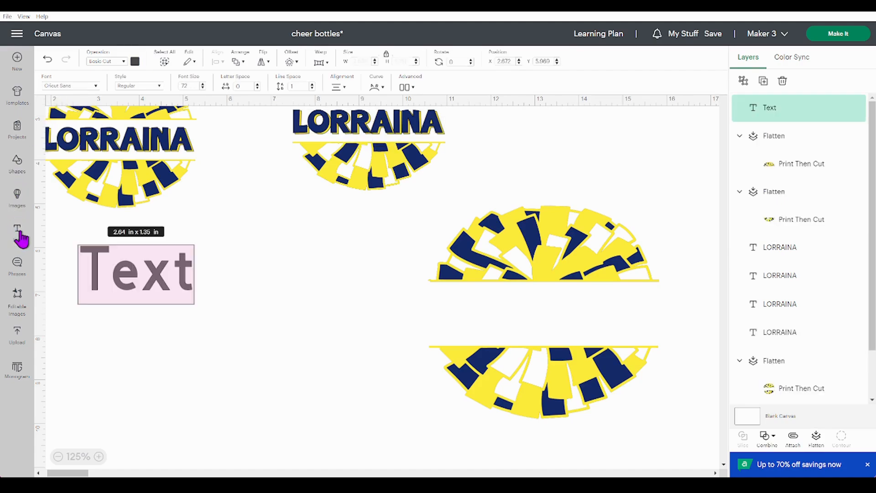
pyautogui.click(93, 86)
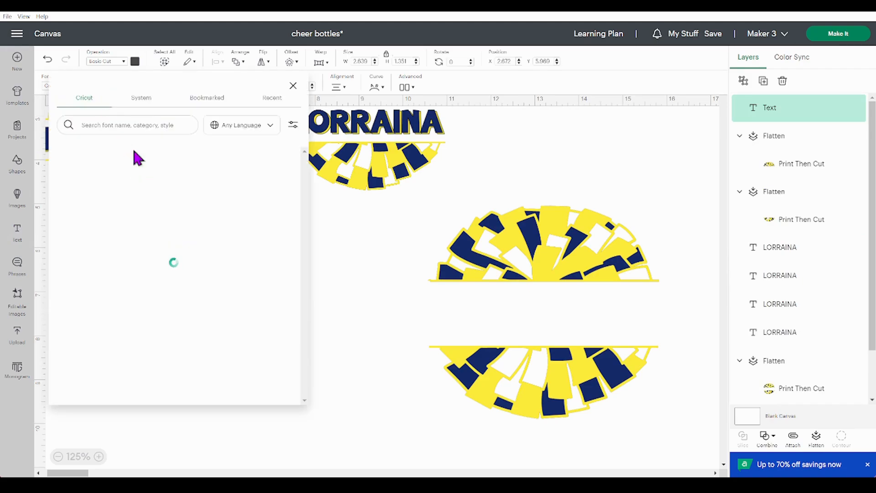
pyautogui.click(99, 129)
pyautogui.write('bfc')
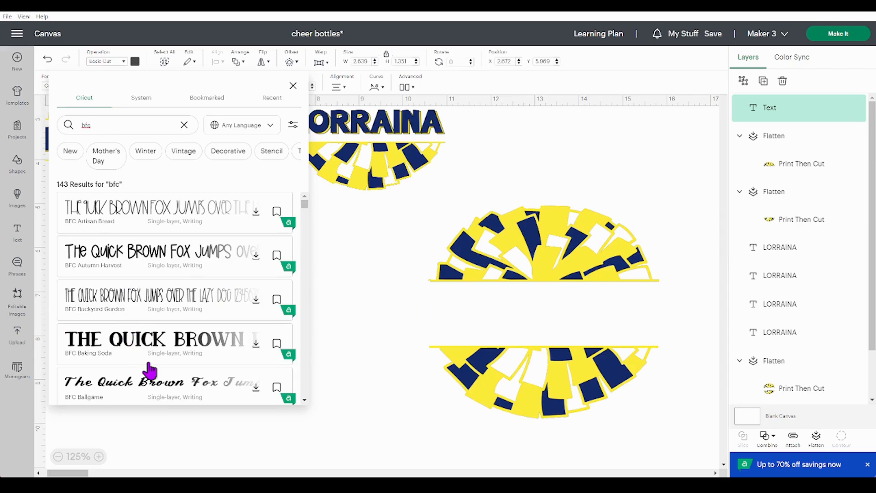
# Step: Set the new text object's font to BFC Gourd Season
pyautogui.scroll(-2, 150, 370)
pyautogui.scroll(-6, 150, 371)
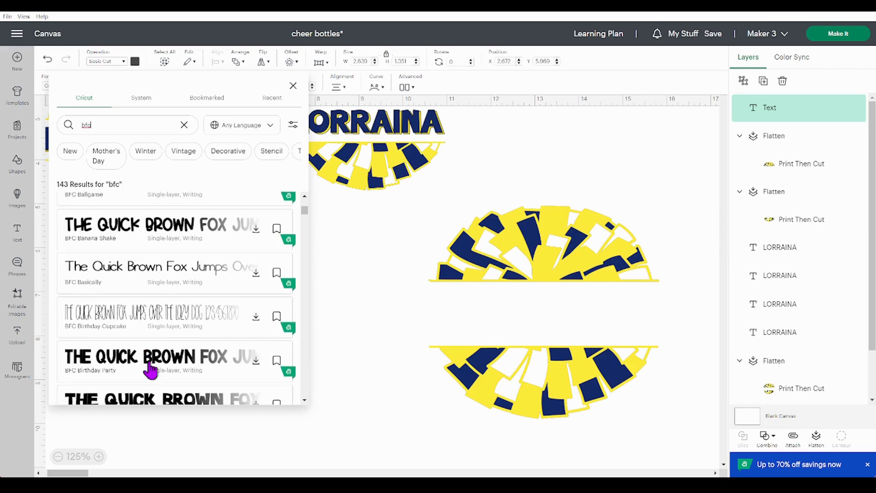
pyautogui.scroll(-2, 150, 361)
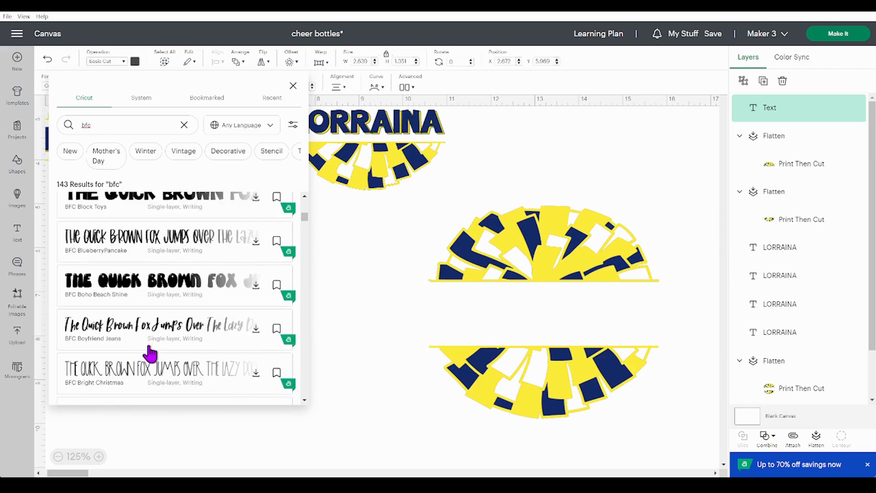
pyautogui.scroll(-4, 149, 356)
pyautogui.scroll(-10, 149, 355)
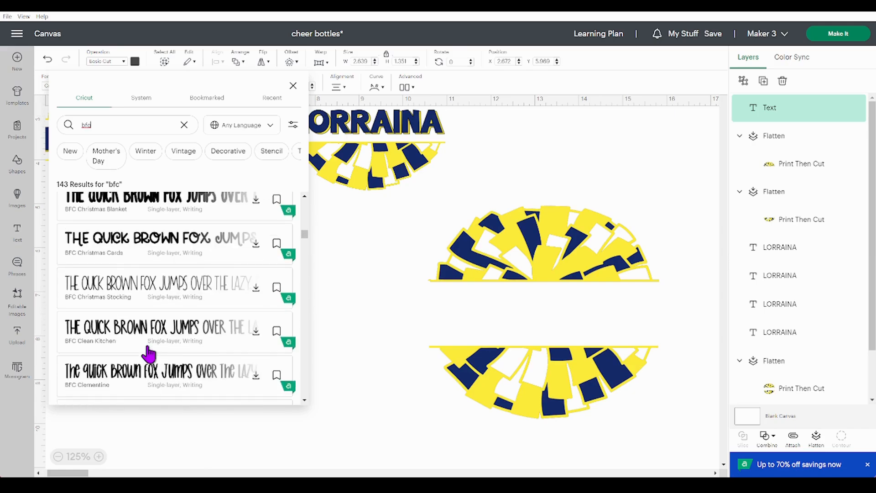
pyautogui.scroll(-8, 149, 354)
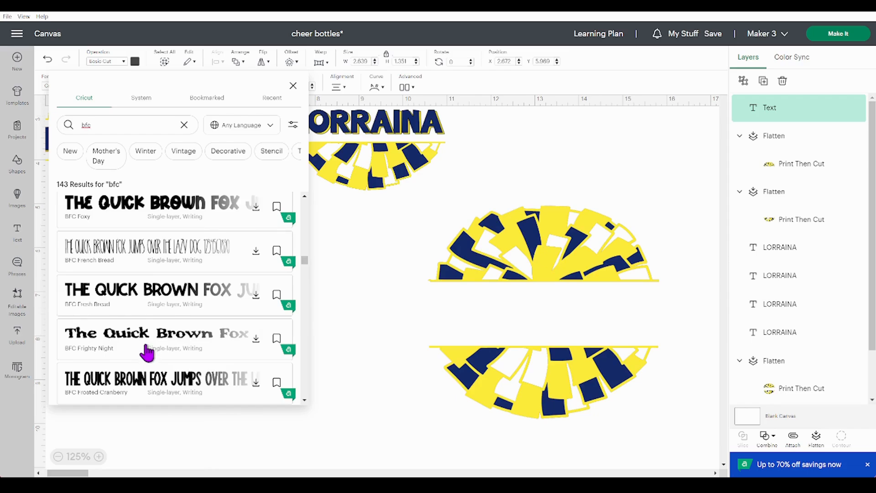
pyautogui.scroll(-4, 149, 354)
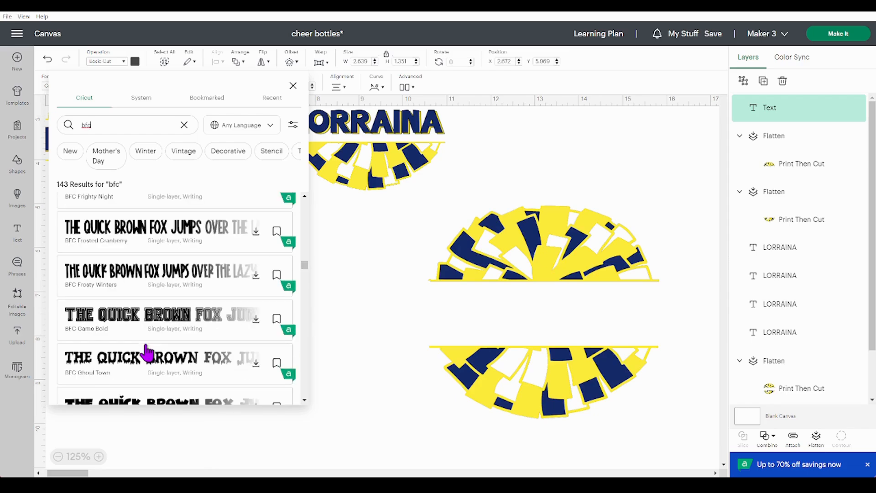
pyautogui.scroll(-3, 145, 353)
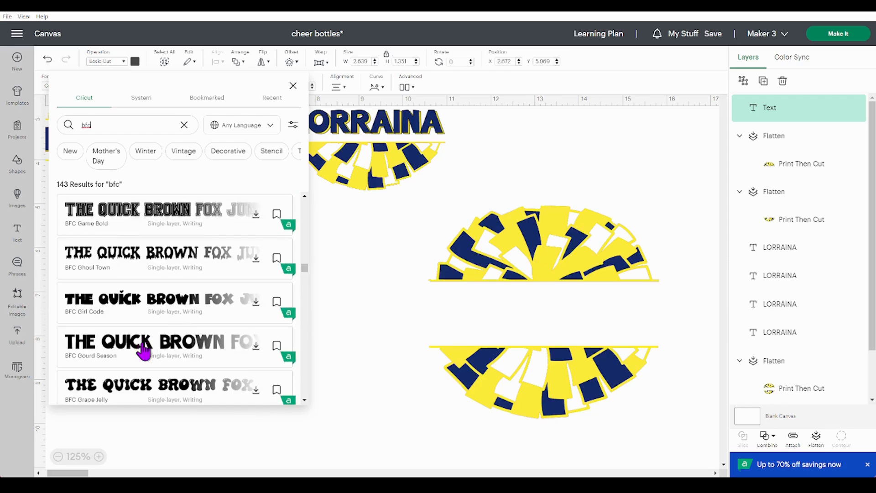
pyautogui.scroll(-3, 151, 346)
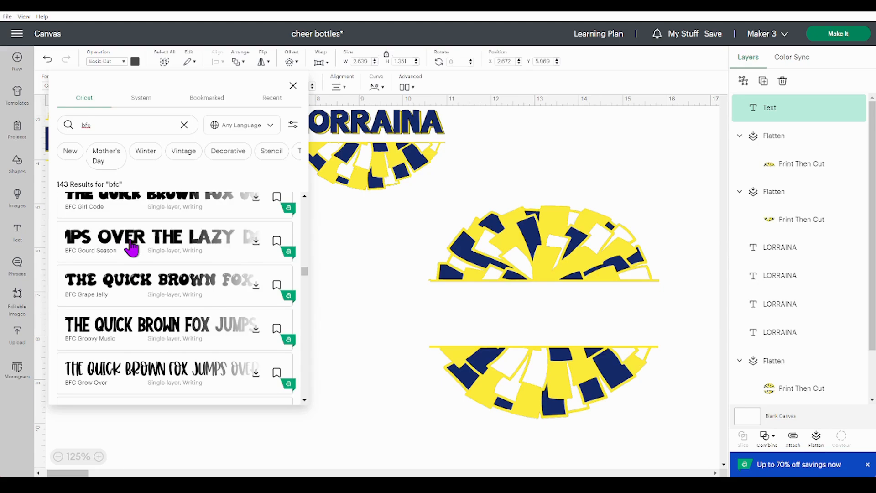
pyautogui.click(132, 248)
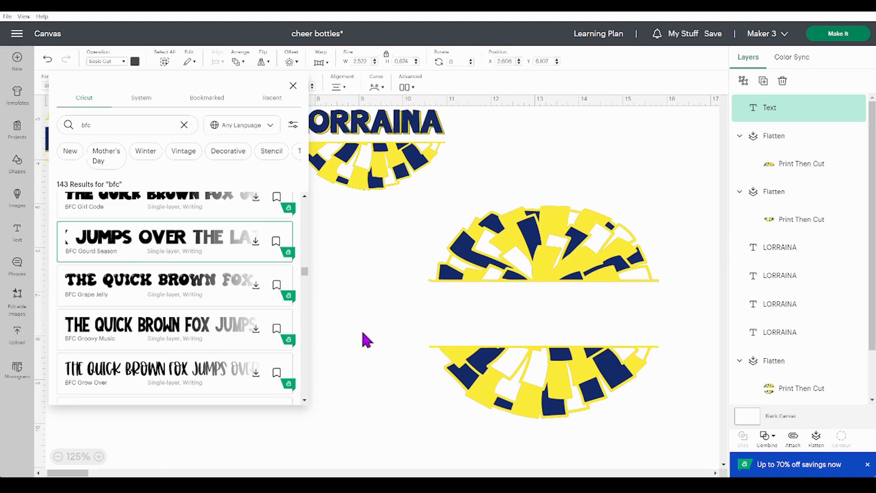
# Step: Move the new text object into the gap between the pom pom halves and replace its placeholder with the personalized first name
pyautogui.click(293, 86)
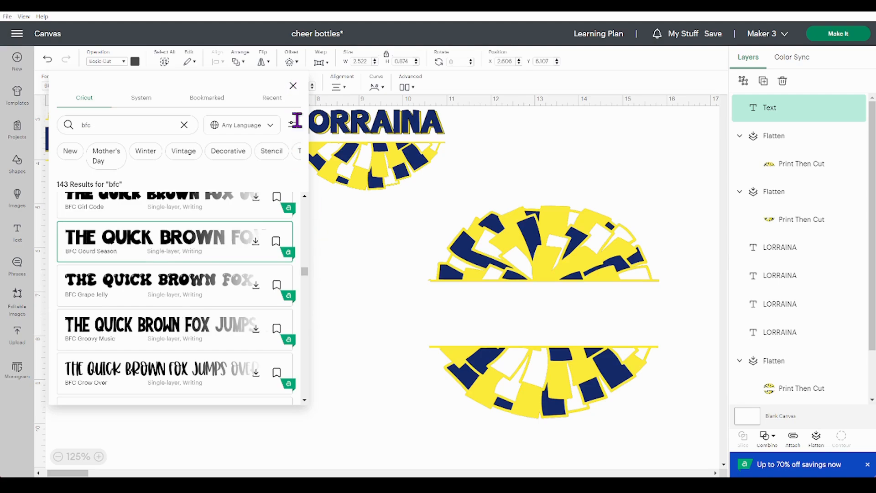
pyautogui.moveTo(146, 287); pyautogui.dragTo(535, 315)
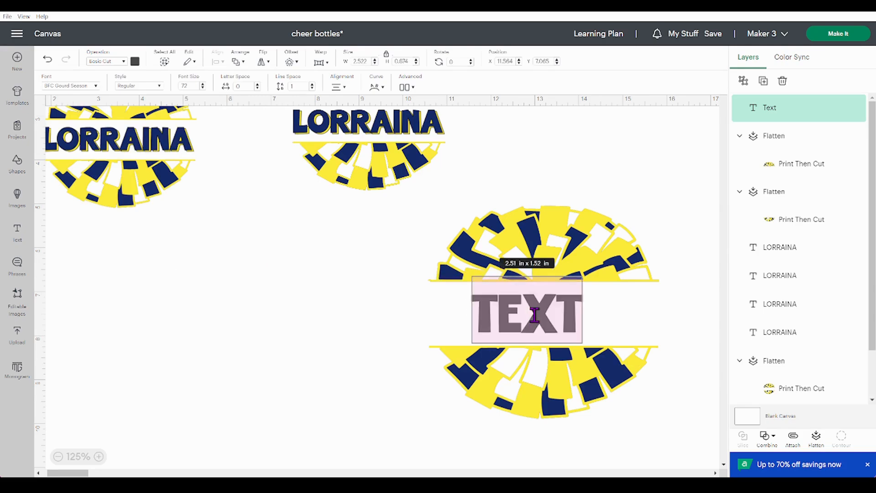
pyautogui.click(534, 314)
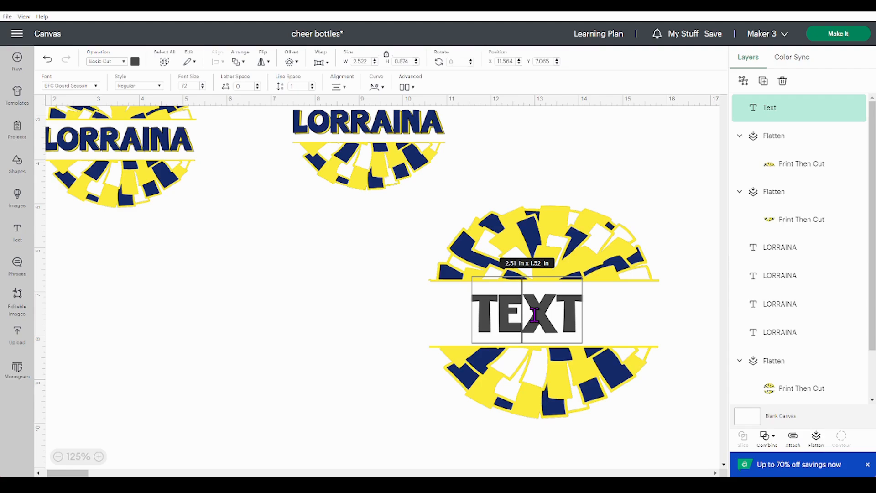
pyautogui.hotkey('ctrl', 'a')
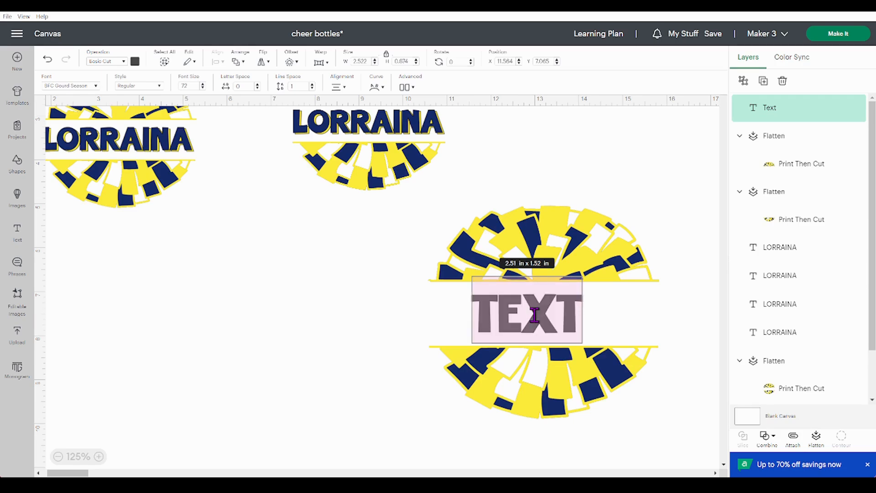
pyautogui.press('BackSpace')
pyautogui.write('M')
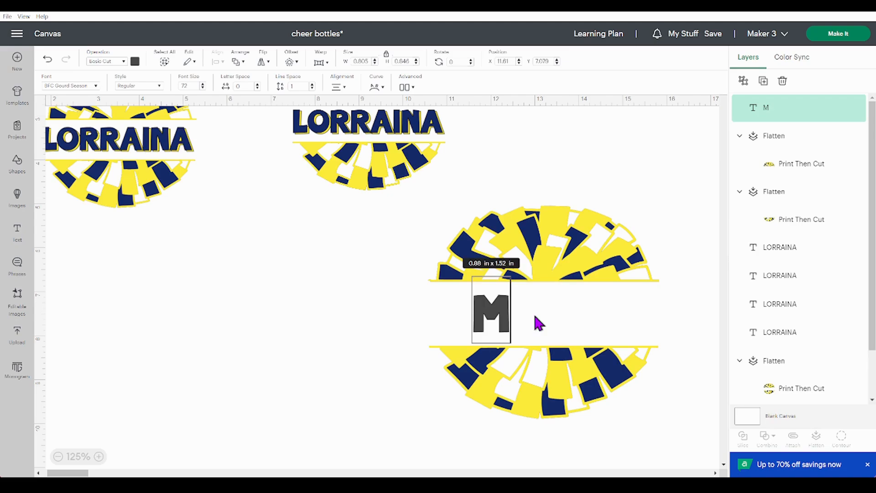
pyautogui.write('ONIQUE')
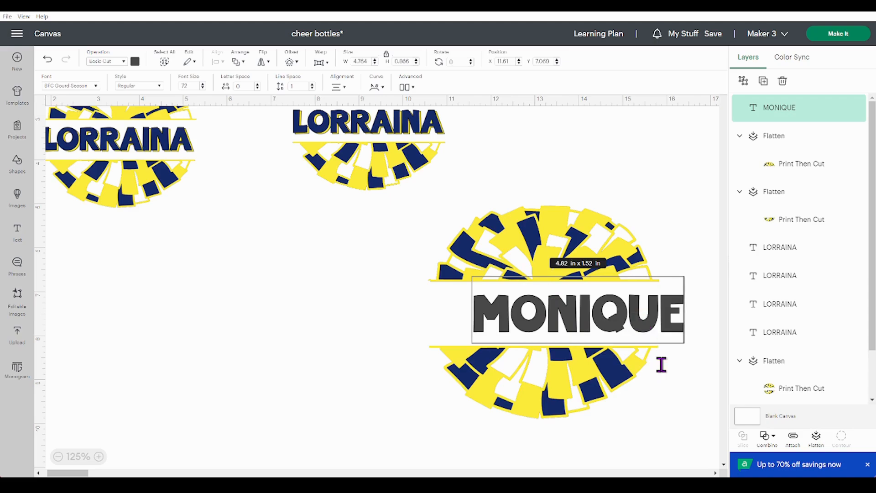
# Step: Align the name with the starting edge of the pom pom gap and enlarge it proportionally to about 5.19 × 0.94 in
pyautogui.click(637, 325)
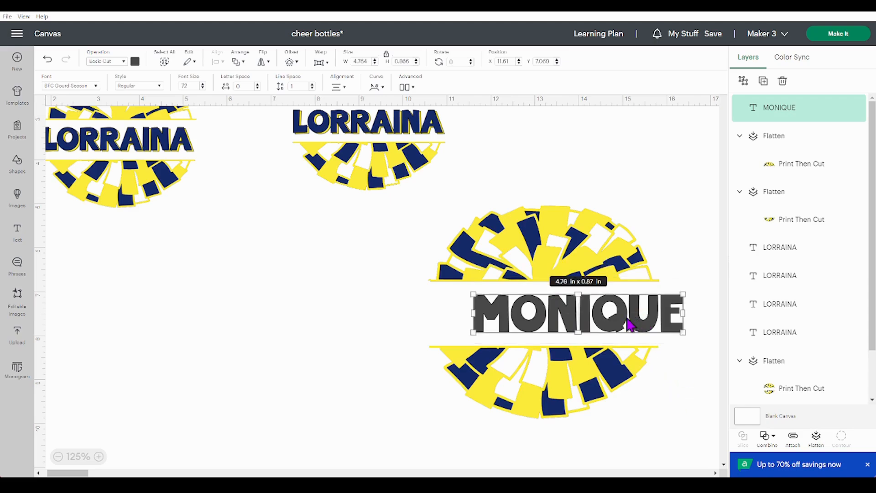
pyautogui.moveTo(615, 325); pyautogui.dragTo(592, 316)
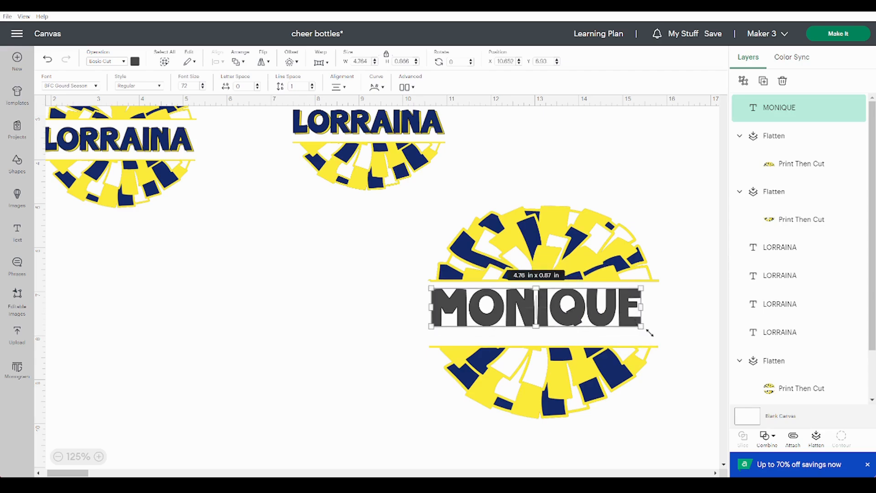
pyautogui.moveTo(650, 335)
pyautogui.mouseDown()
pyautogui.moveTo(709, 345)
pyautogui.moveTo(639, 328)
pyautogui.moveTo(649, 331)
pyautogui.mouseUp()
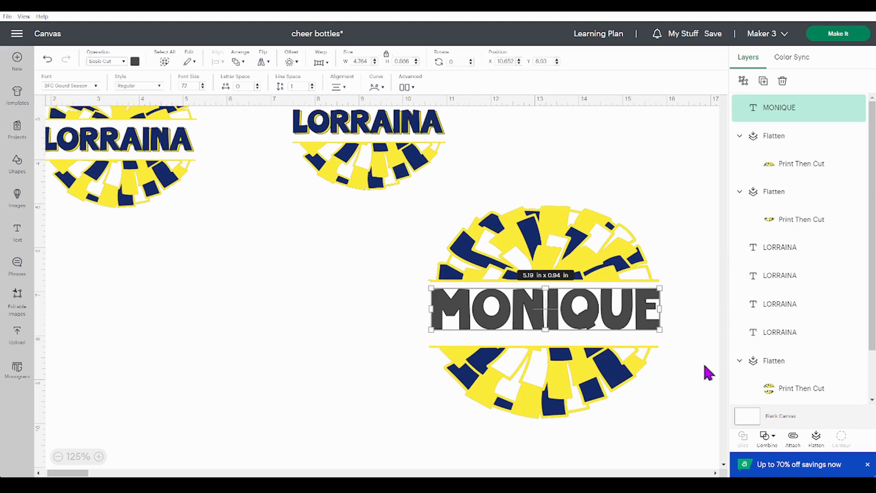
pyautogui.click(682, 322)
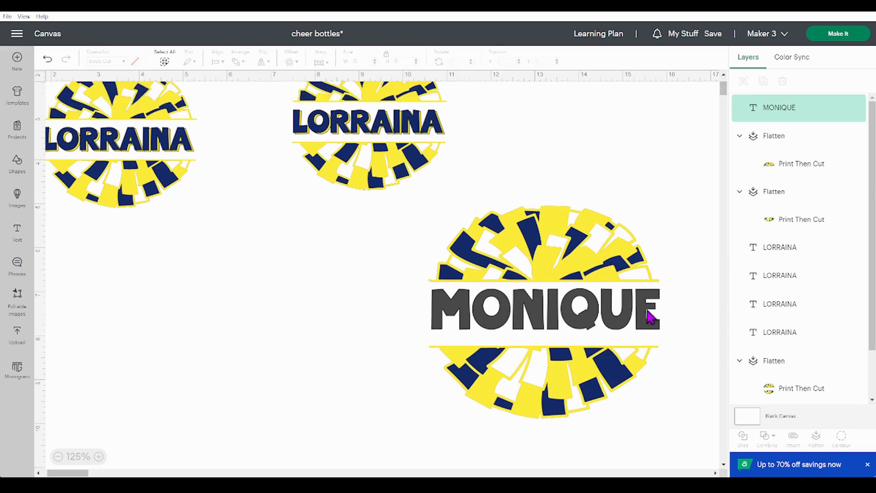
# Step: Duplicate the resized name and place the copy over the original with a slight offset
pyautogui.click(616, 318)
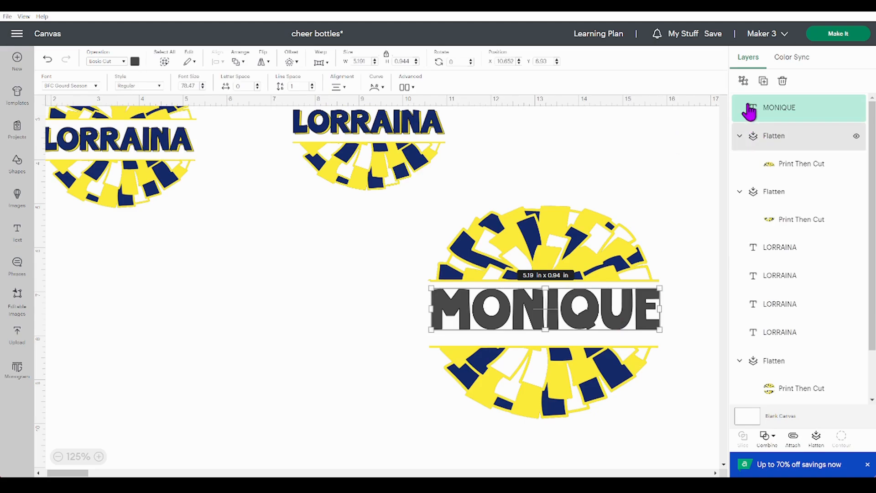
pyautogui.click(763, 83)
pyautogui.moveTo(236, 142); pyautogui.dragTo(315, 229)
pyautogui.moveTo(411, 270); pyautogui.dragTo(608, 324)
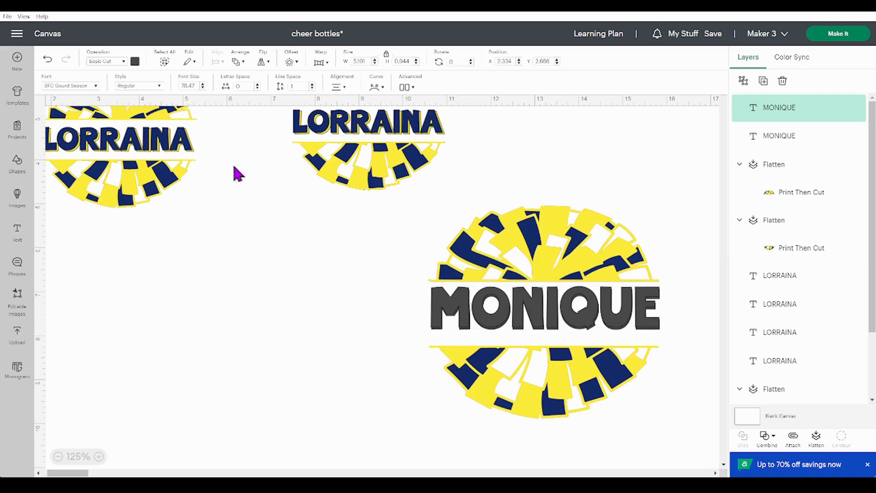
# Step: Color the top copy of the name navy and the copy beneath it yellow
pyautogui.click(135, 63)
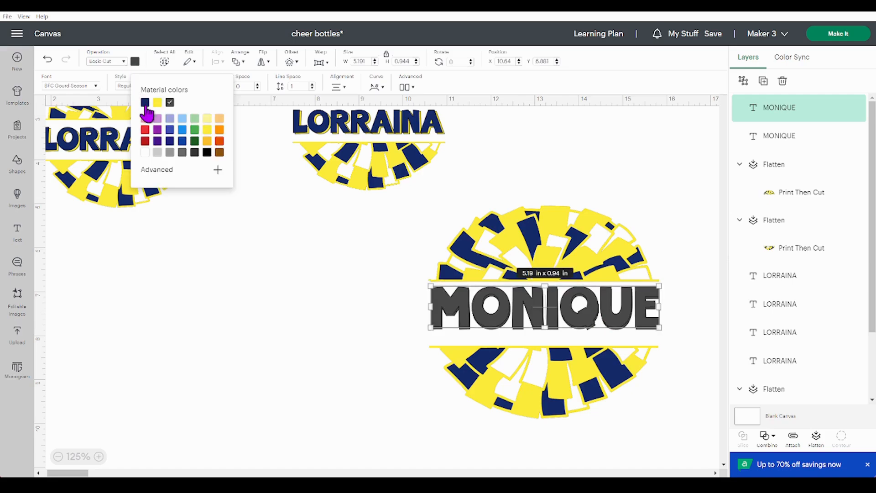
pyautogui.click(145, 103)
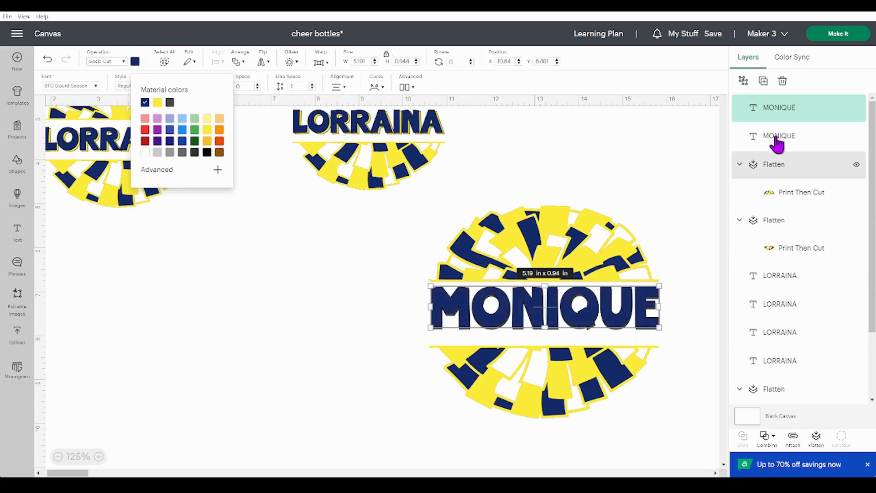
pyautogui.click(789, 136)
pyautogui.click(135, 61)
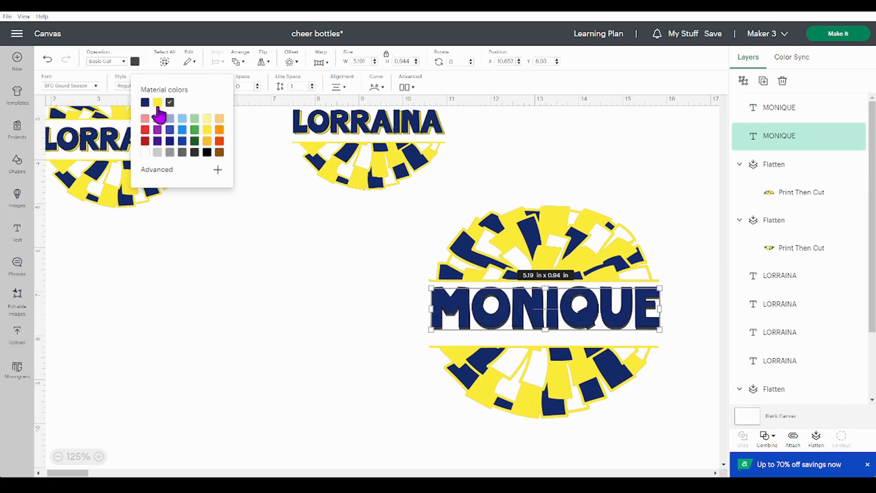
pyautogui.click(158, 103)
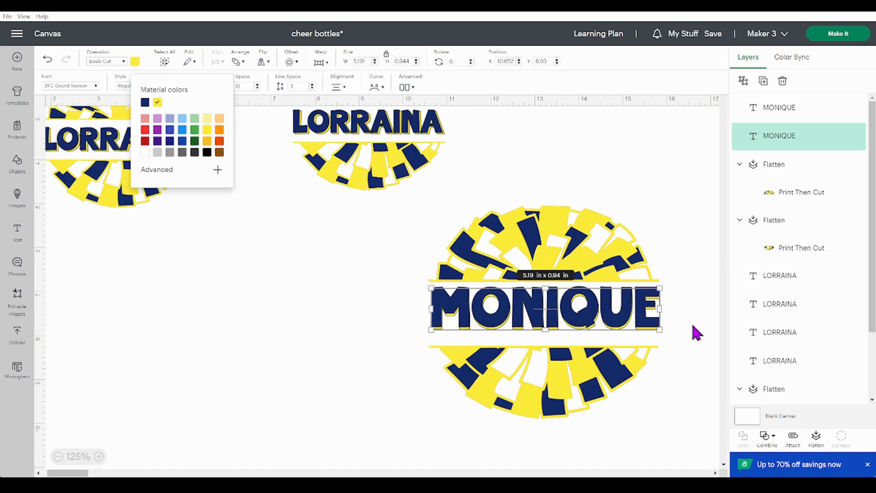
# Step: Nudge the navy name leftward to about X 10.58 to widen the yellow shadow behind it
pyautogui.click(780, 109)
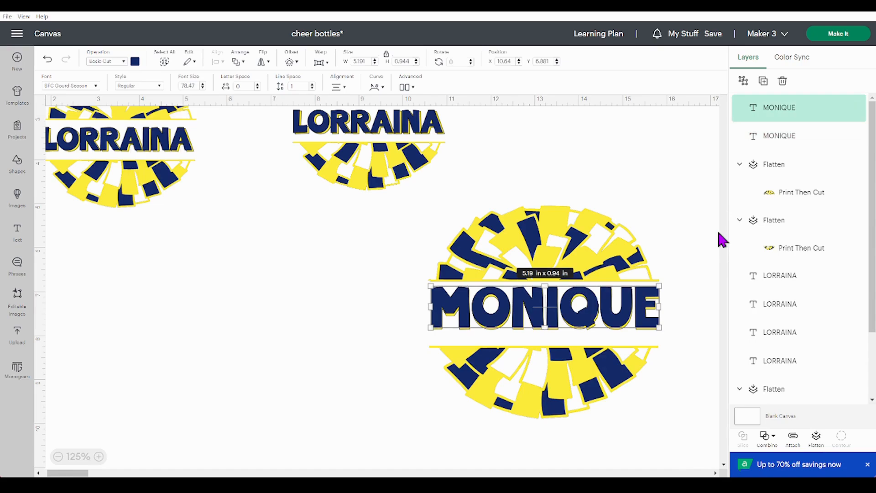
pyautogui.press('Left')
pyautogui.press('Left')
pyautogui.press('Left')
pyautogui.press('Left')
pyautogui.press('Left')
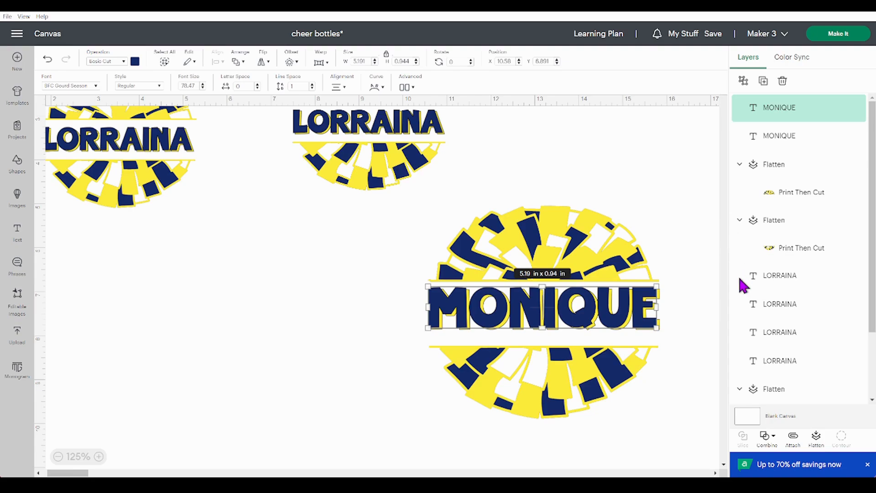
pyautogui.click(682, 333)
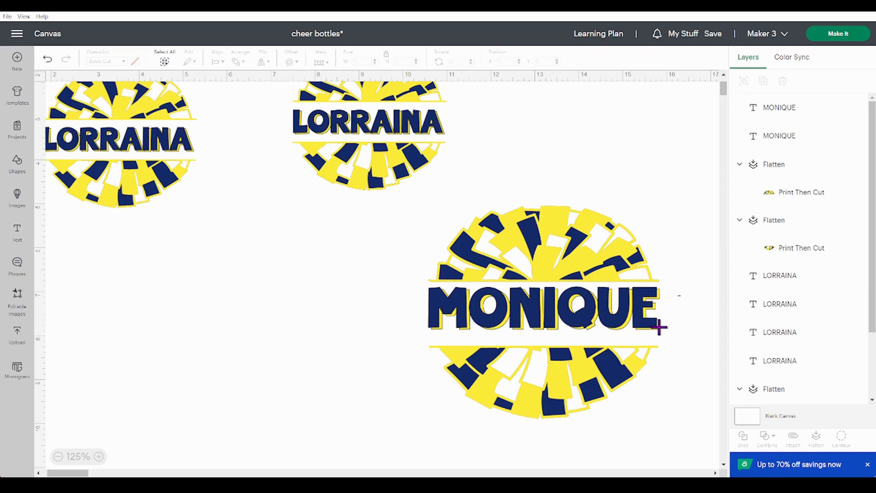
# Step: Flatten the navy and yellow name layers into one printable image and move it down to the middle of the pom pom gap
pyautogui.moveTo(646, 336); pyautogui.dragTo(646, 333)
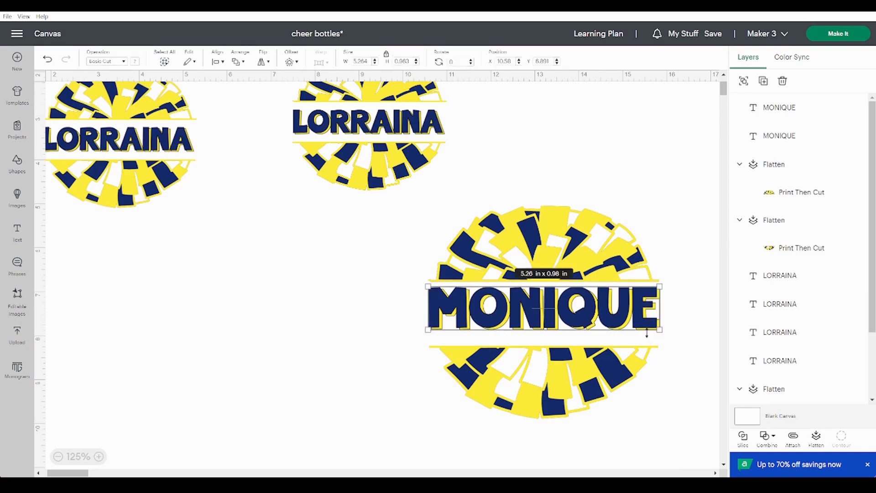
pyautogui.click(816, 437)
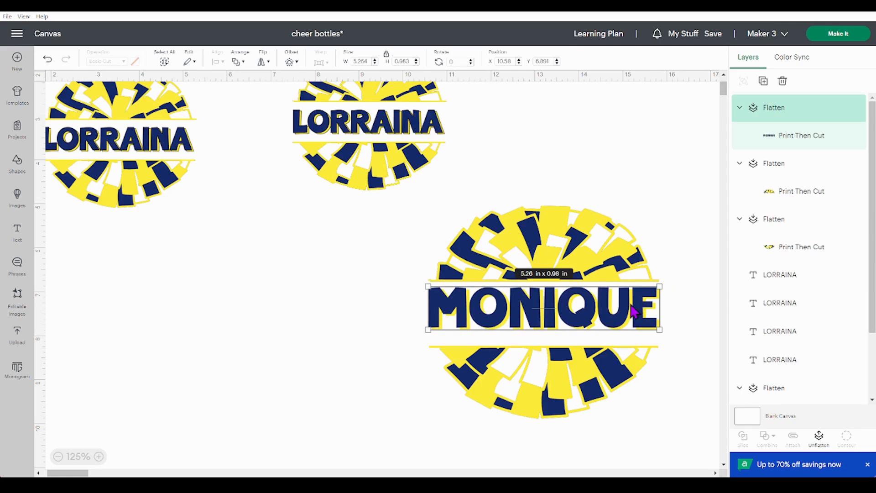
pyautogui.moveTo(632, 310); pyautogui.dragTo(636, 314)
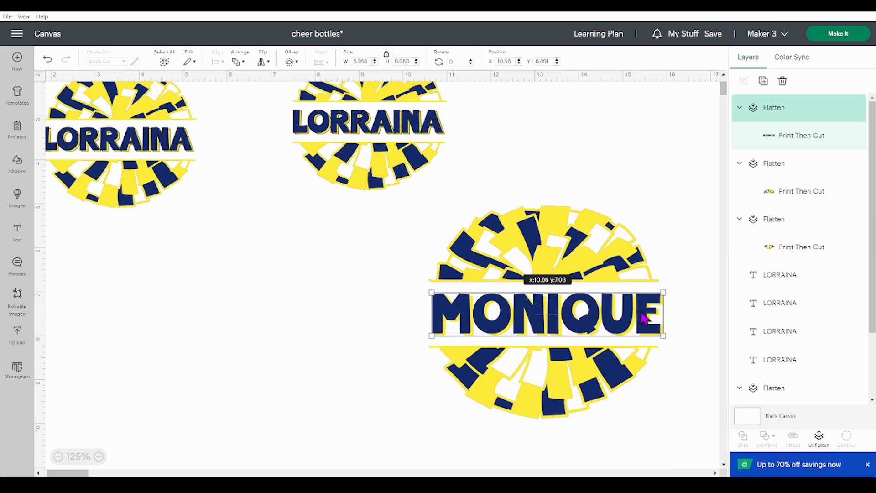
# Step: Center the flattened name and both pom pom halves horizontally and flatten them into a single printable image
pyautogui.moveTo(694, 247); pyautogui.dragTo(614, 400)
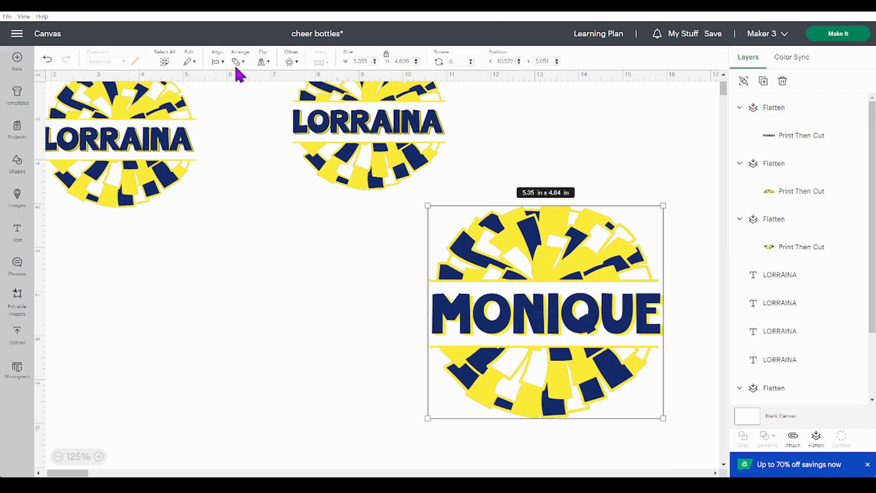
pyautogui.click(217, 61)
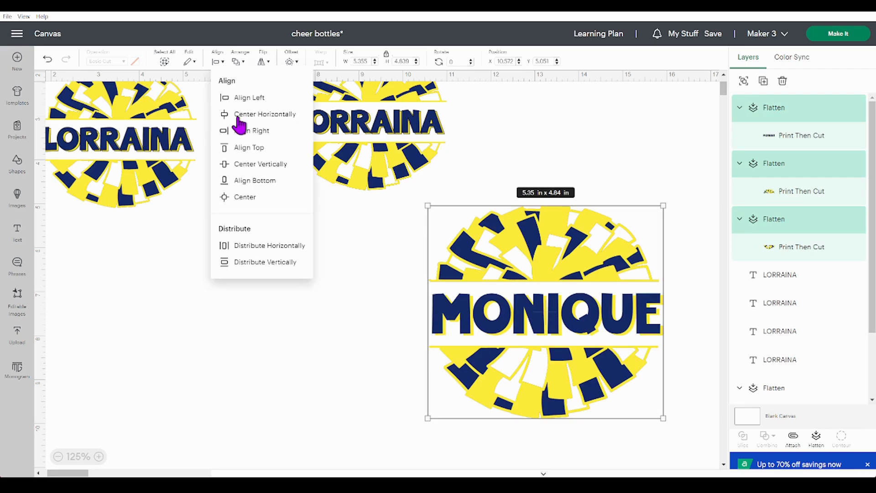
pyautogui.click(236, 113)
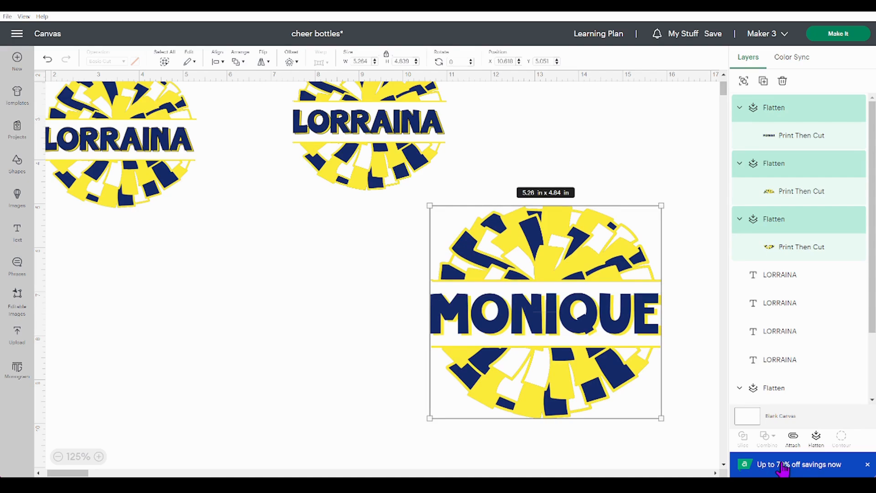
pyautogui.click(816, 438)
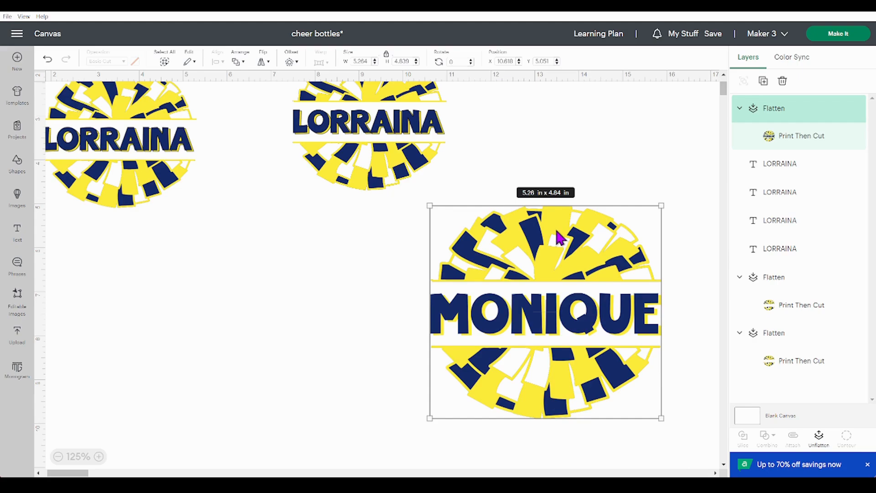
# Step: Move the flattened pom pom design to about X 6.37, Y 5.80, beneath the two finished designs
pyautogui.moveTo(489, 268); pyautogui.dragTo(357, 288)
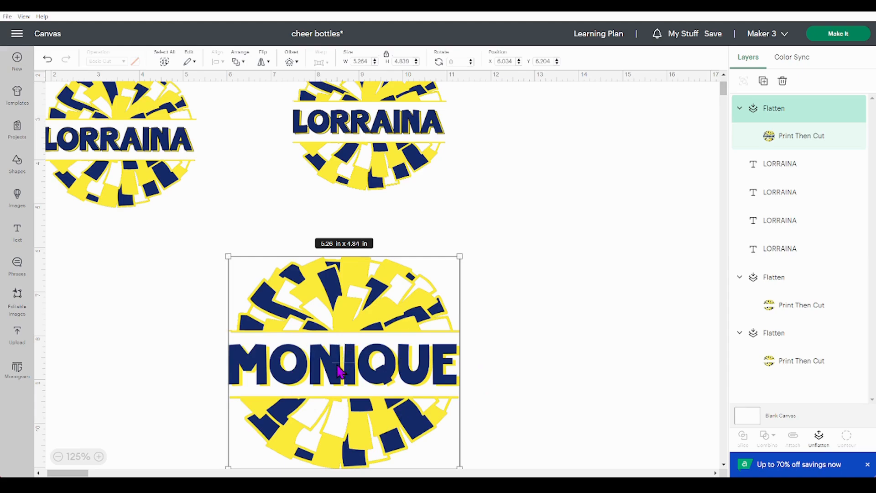
pyautogui.moveTo(391, 362); pyautogui.dragTo(320, 345)
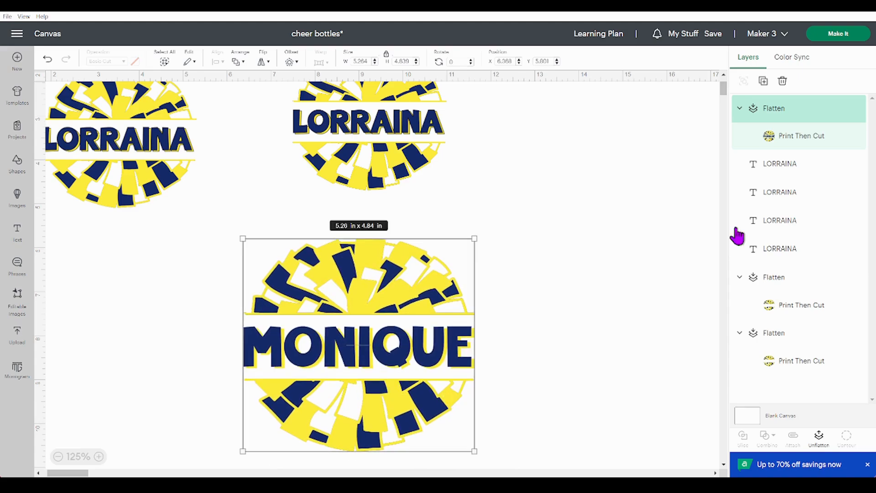